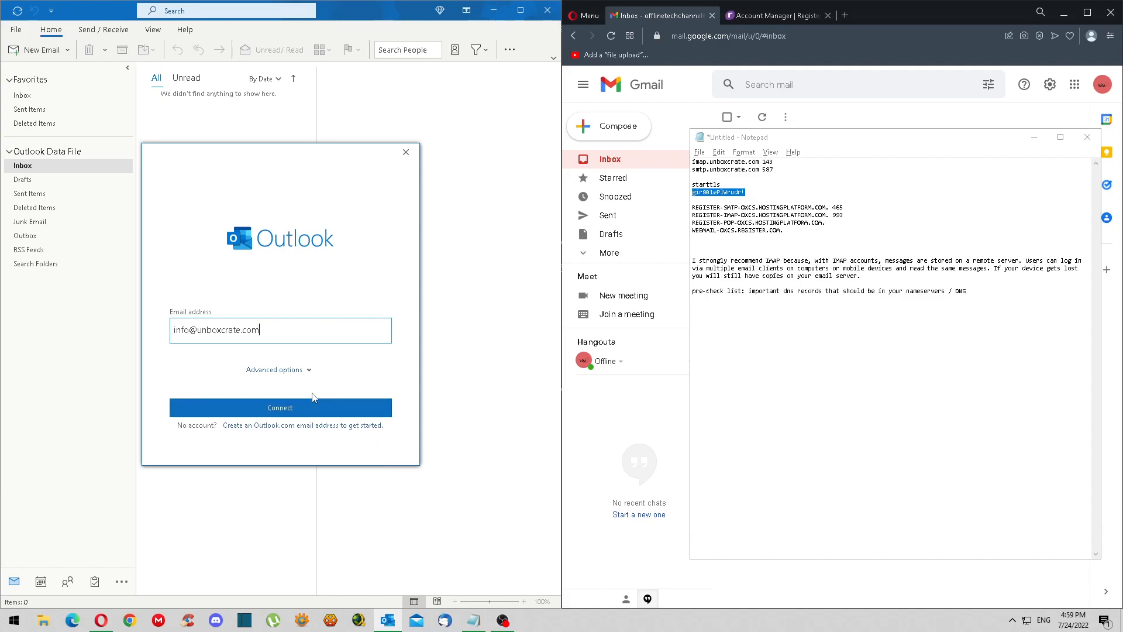
- Choose IMAP as the account type and set the incoming mail server to REGISTER-IMAP-OXCS.HOSTINGPLATFORM.COM
{"action": "left_click", "coordinate": [304, 403]}
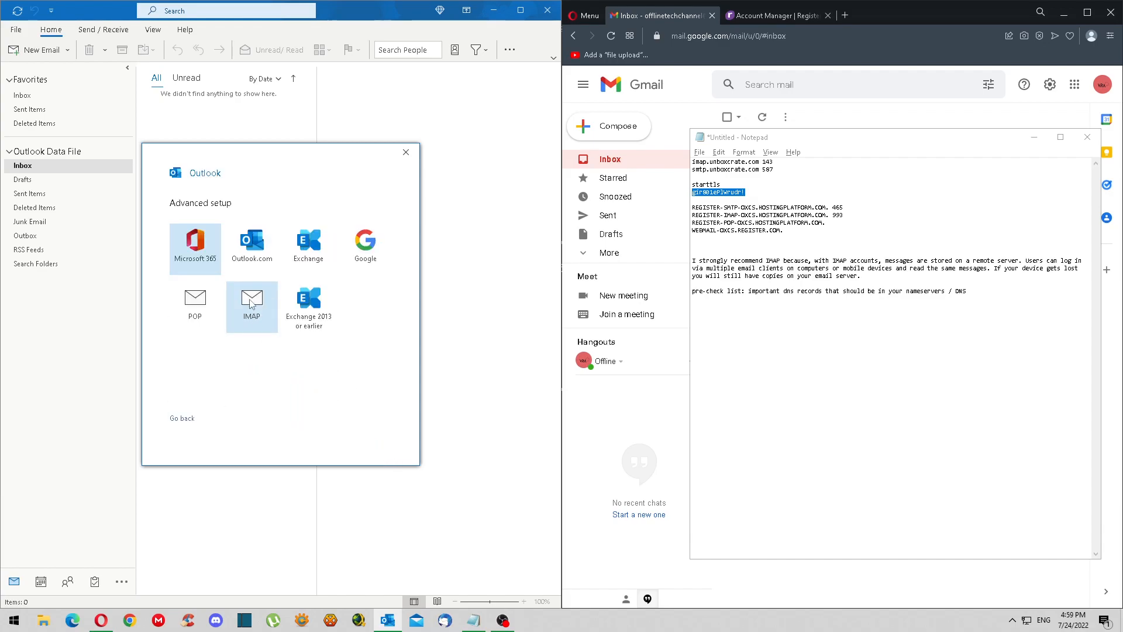
{"action": "left_click", "coordinate": [256, 300]}
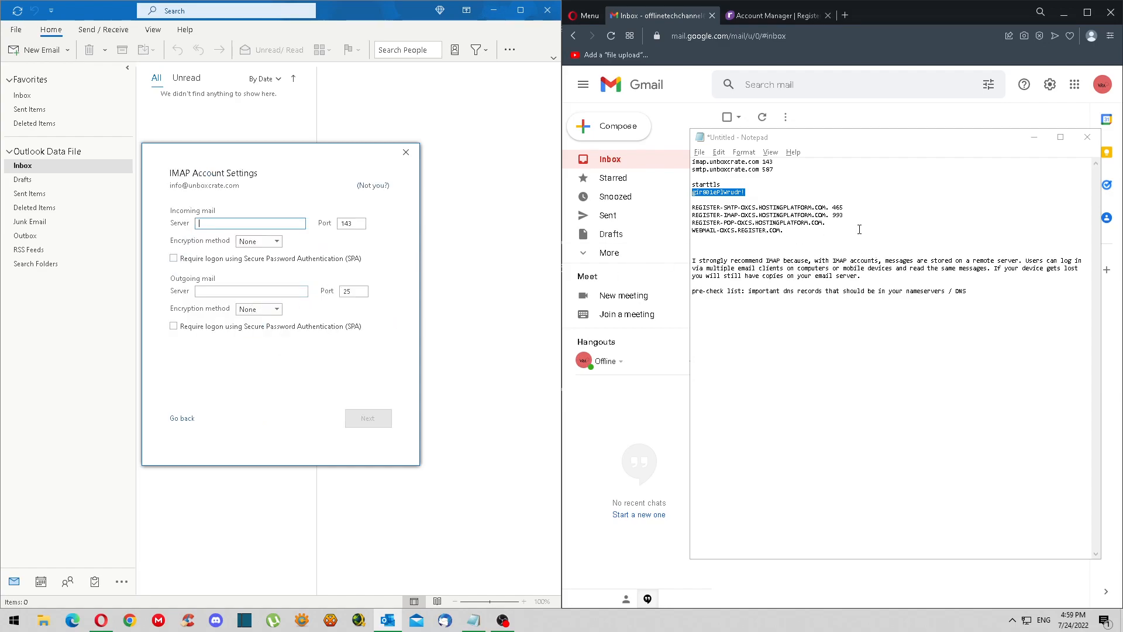
{"action": "left_click_drag", "start_coordinate": [827, 216], "coordinate": [673, 222]}
{"action": "left_click", "coordinate": [812, 217]}
{"action": "left_click_drag", "start_coordinate": [825, 216], "coordinate": [702, 216]}
{"action": "key", "text": "ctrl+c"}
{"action": "left_click", "coordinate": [303, 223]}
{"action": "key", "text": "ctrl+v"}
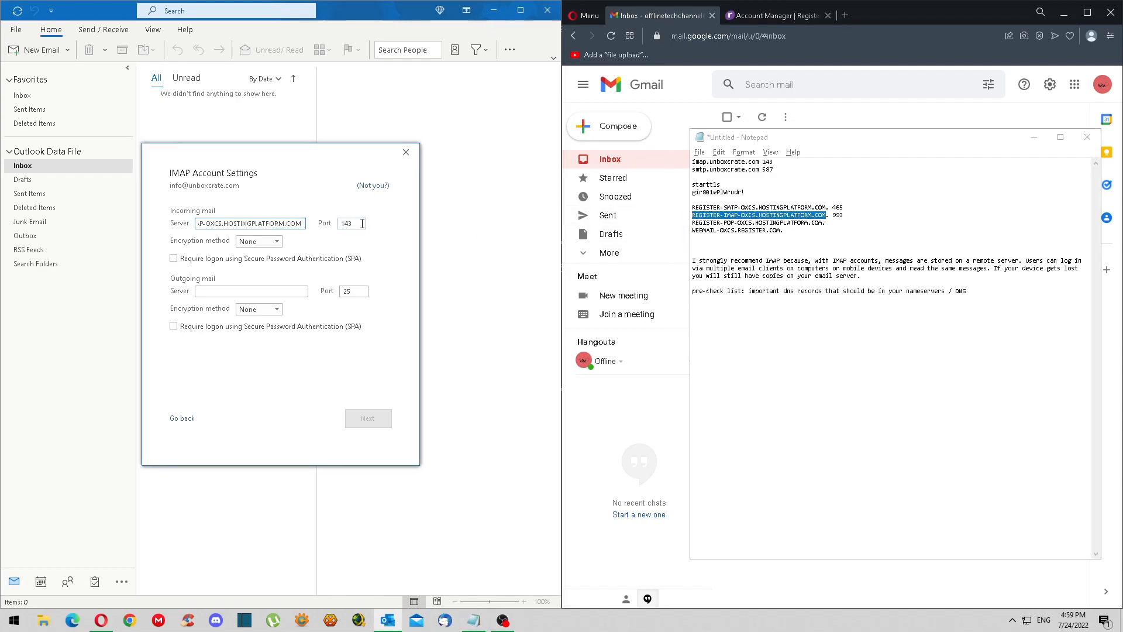
- Set the incoming mail port to 993 with SSL/TLS encryption and require logon using Secure Password Authentication
{"action": "double_click", "coordinate": [357, 224]}
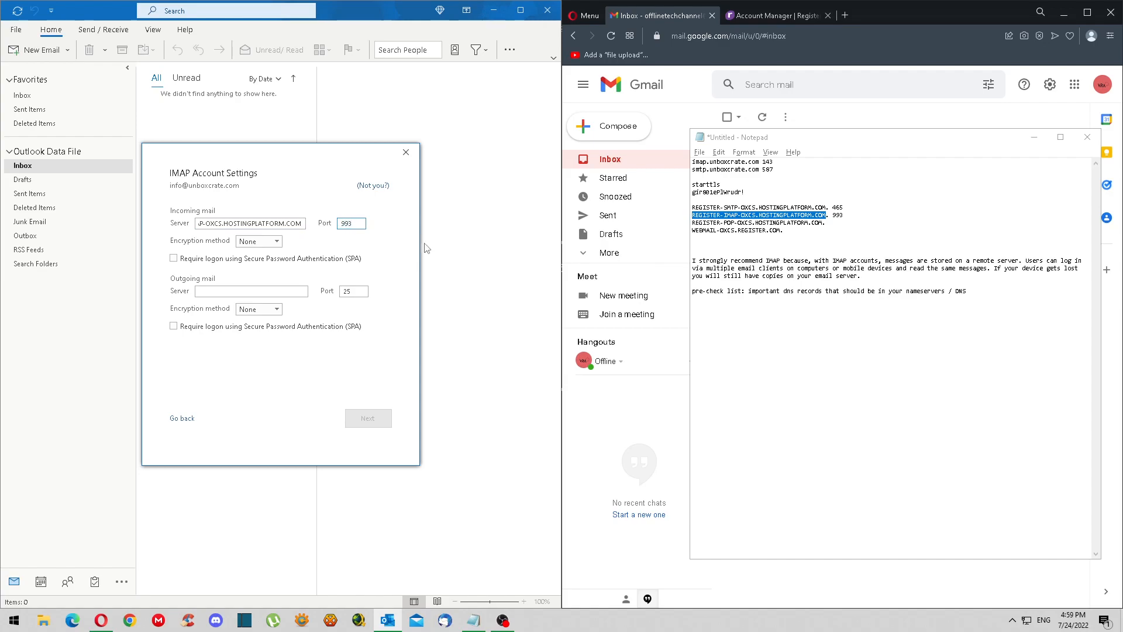
{"action": "left_click", "coordinate": [257, 241]}
{"action": "left_click", "coordinate": [261, 264]}
{"action": "left_click", "coordinate": [207, 260]}
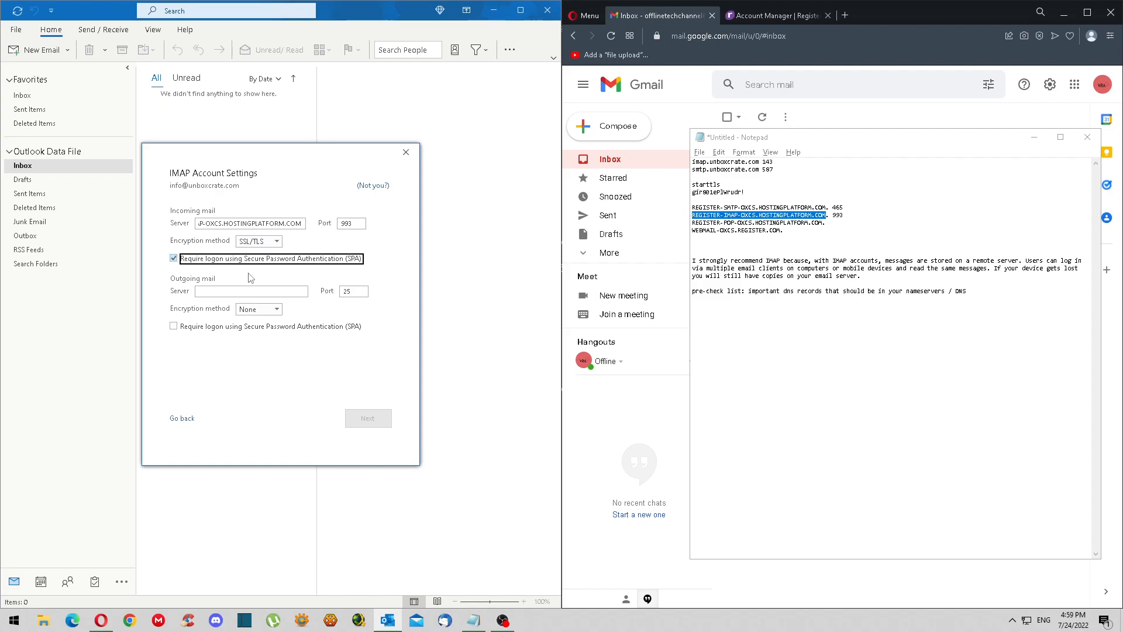
- Set the outgoing mail server to REGISTER-SMTP-OXCS.HOSTINGPLATFORM.COM and its port to 465
{"action": "left_click_drag", "start_coordinate": [824, 208], "coordinate": [692, 208]}
{"action": "left_click", "coordinate": [259, 291]}
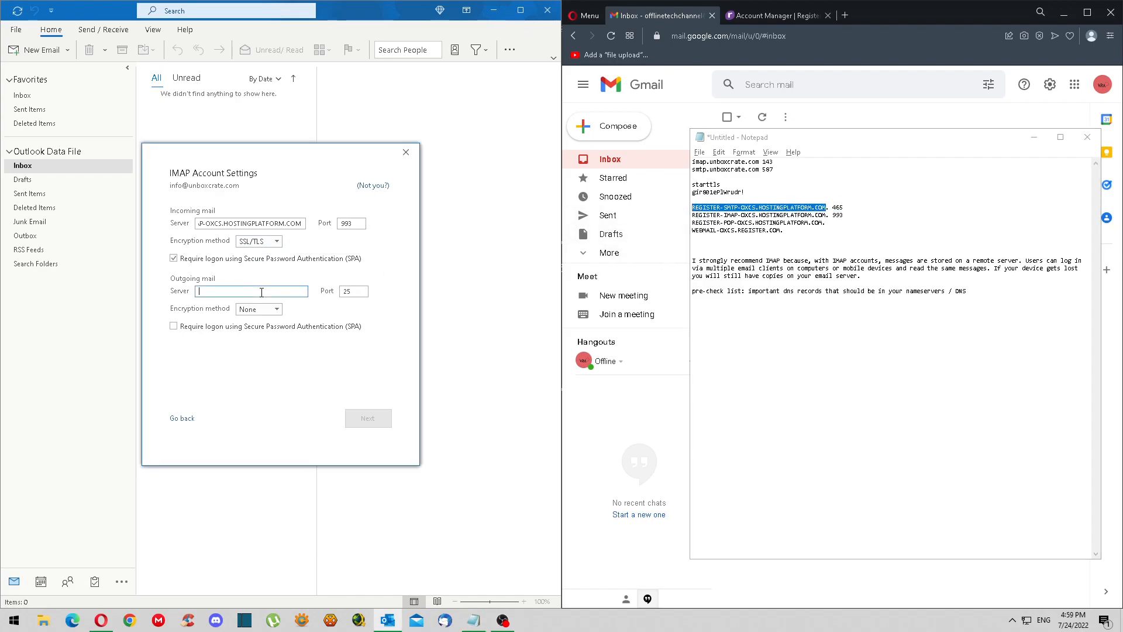
{"action": "key", "text": "ctrl+v"}
{"action": "left_click", "coordinate": [354, 290]}
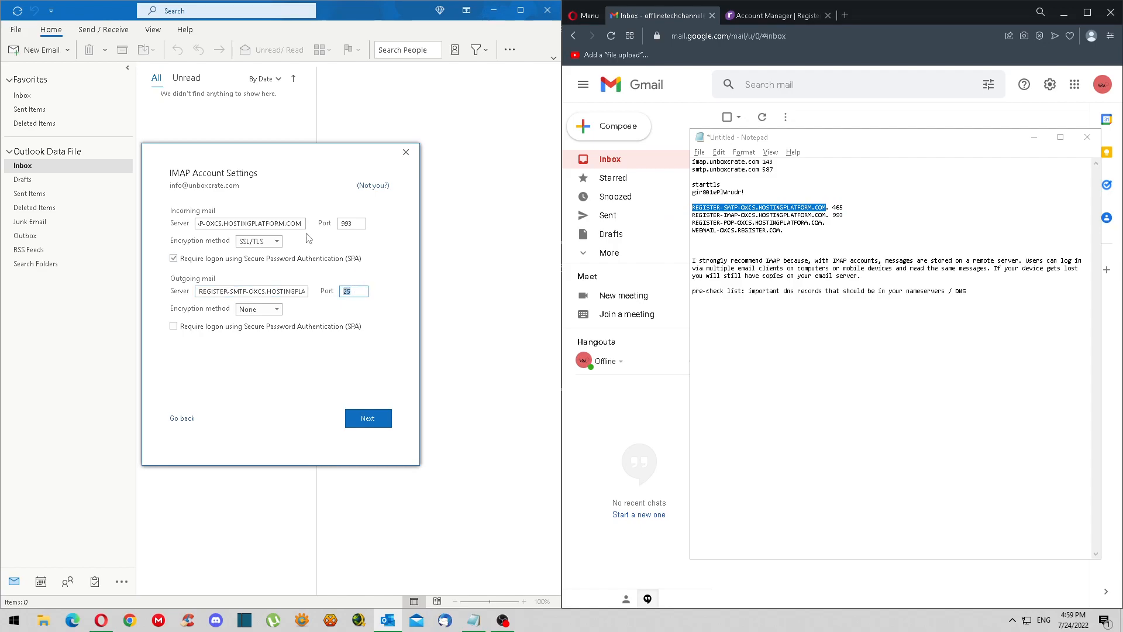
{"action": "type", "text": "46"}
- Set outgoing mail encryption to SSL/TLS, require Secure Password Authentication logon, and submit the server settings
{"action": "left_click", "coordinate": [258, 309]}
{"action": "left_click", "coordinate": [257, 333]}
{"action": "left_click", "coordinate": [195, 328]}
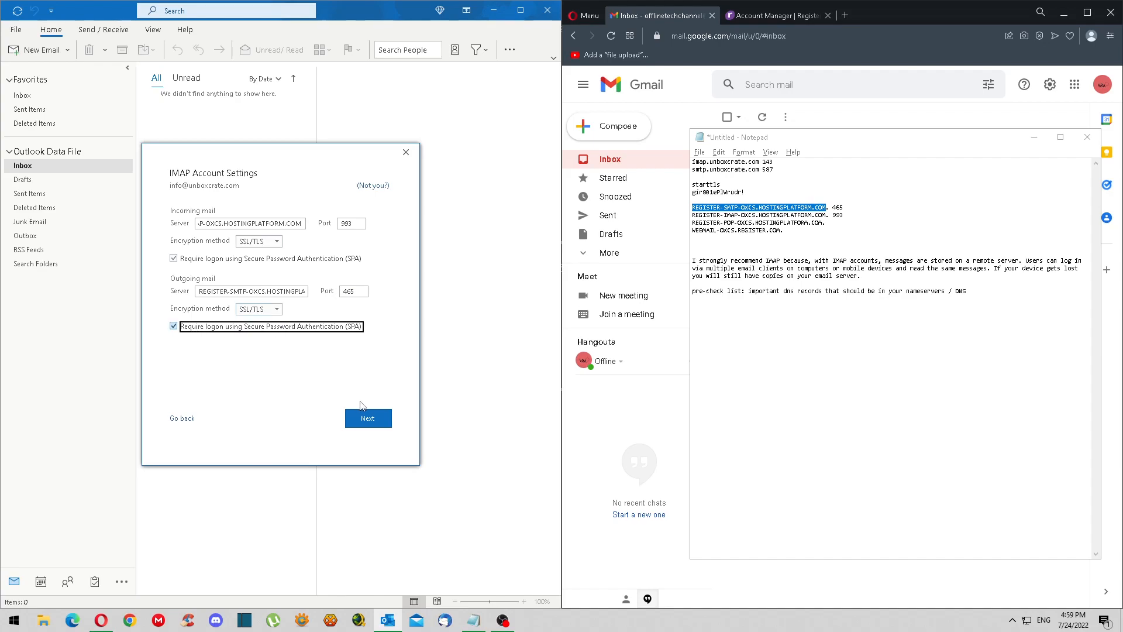
{"action": "left_click", "coordinate": [363, 418]}
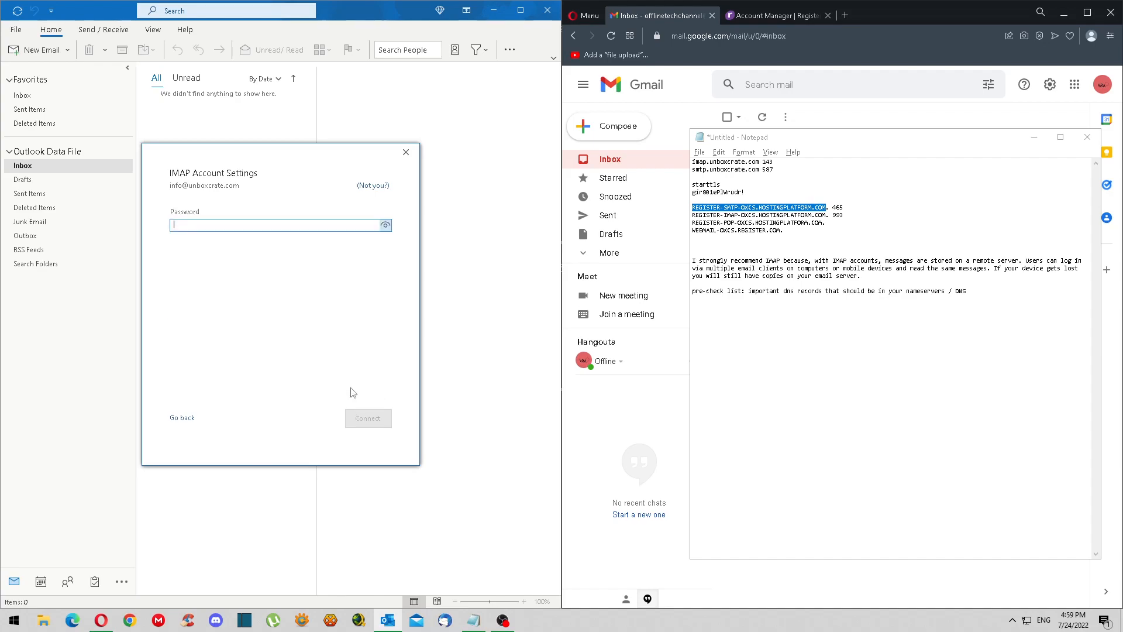
- Enter the mailbox password copied from the notes, connect the IMAP account, and finish the account setup
{"action": "left_click_drag", "start_coordinate": [692, 192], "coordinate": [745, 192]}
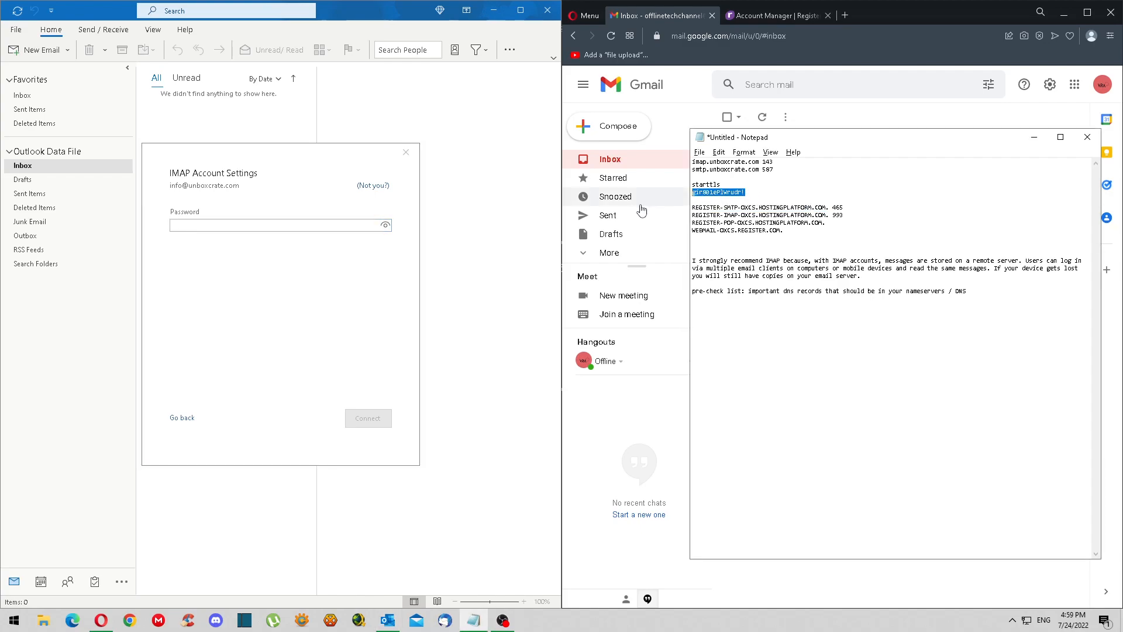
{"action": "left_click", "coordinate": [259, 259]}
{"action": "key", "text": "ctrl+v"}
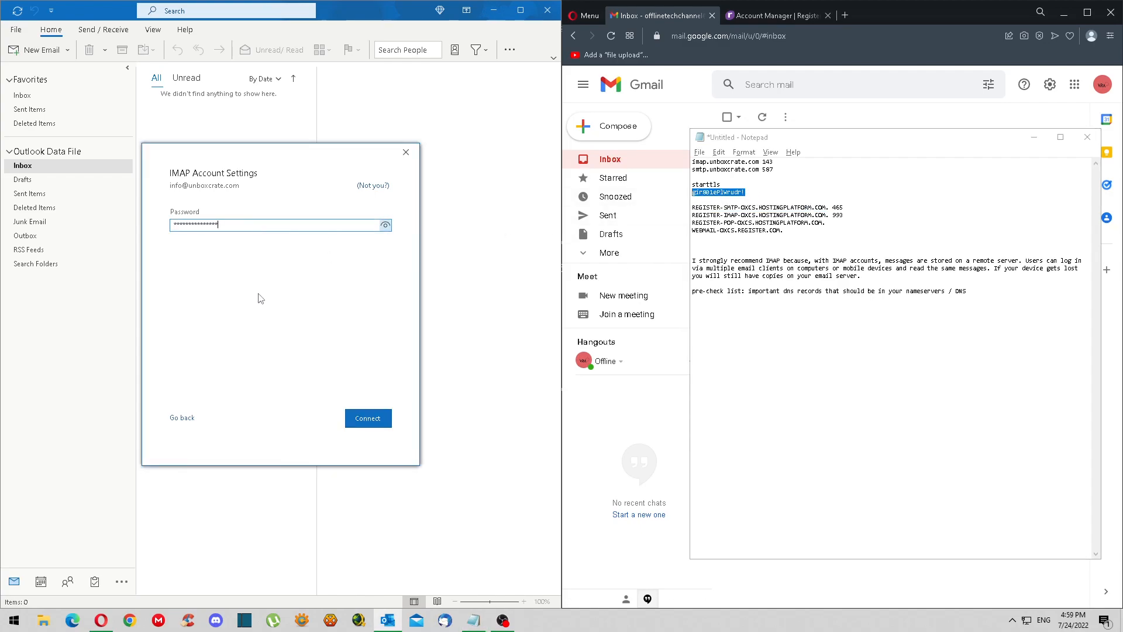
{"action": "left_click", "coordinate": [367, 418]}
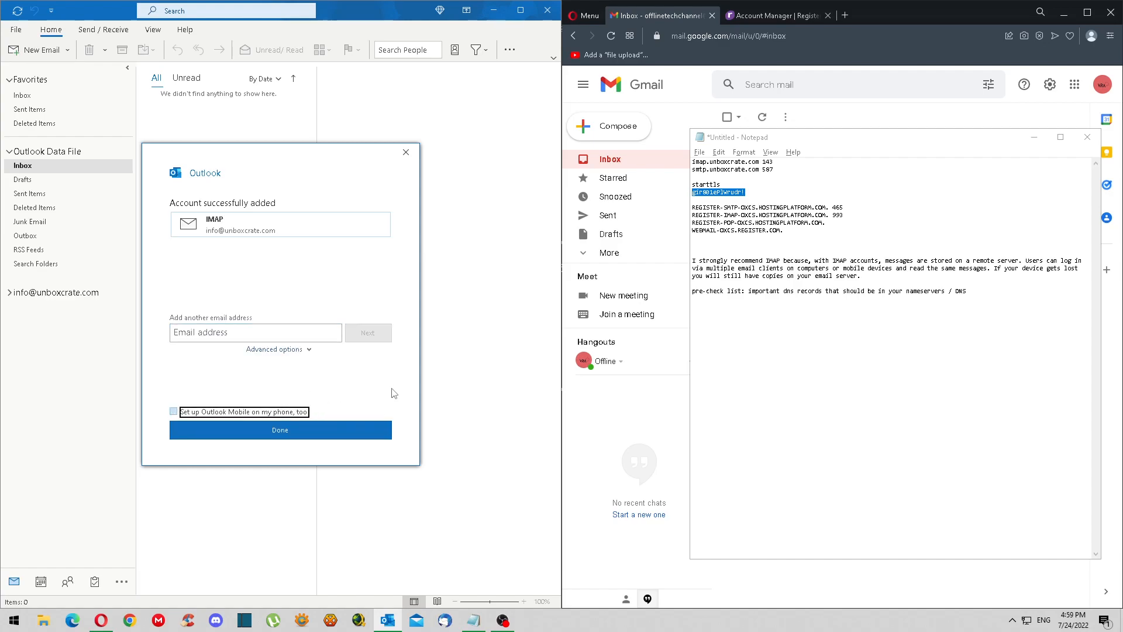
{"action": "left_click", "coordinate": [339, 436]}
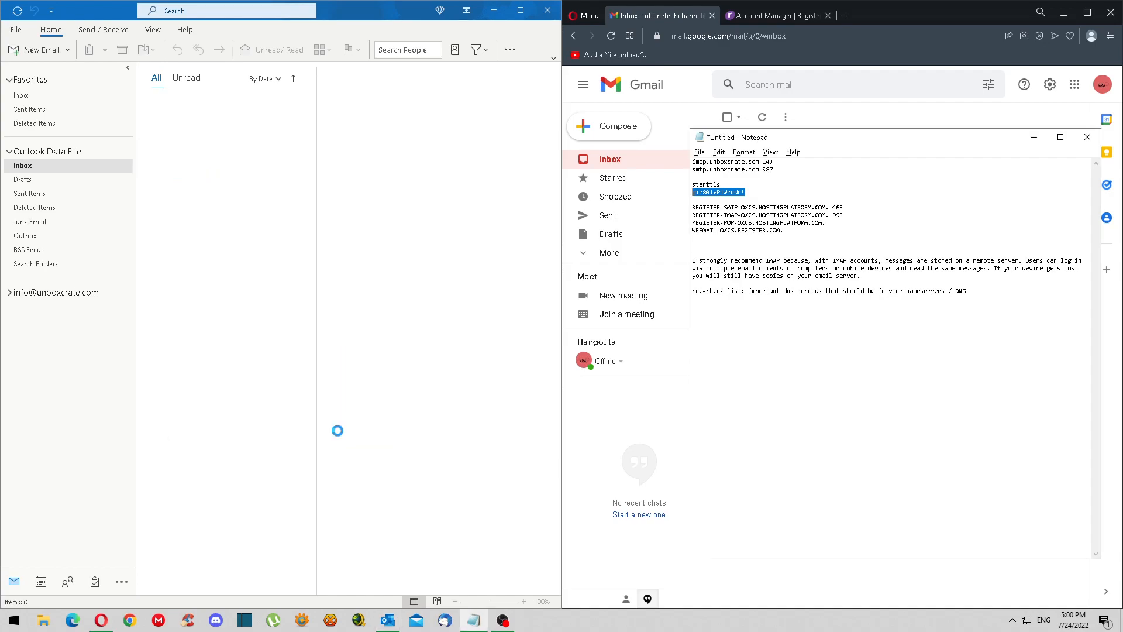
- Start a new email to the Gmail test address with the subject "This is a test, to see if this email arrives"
{"action": "left_click", "coordinate": [1034, 137]}
{"action": "left_click", "coordinate": [35, 50]}
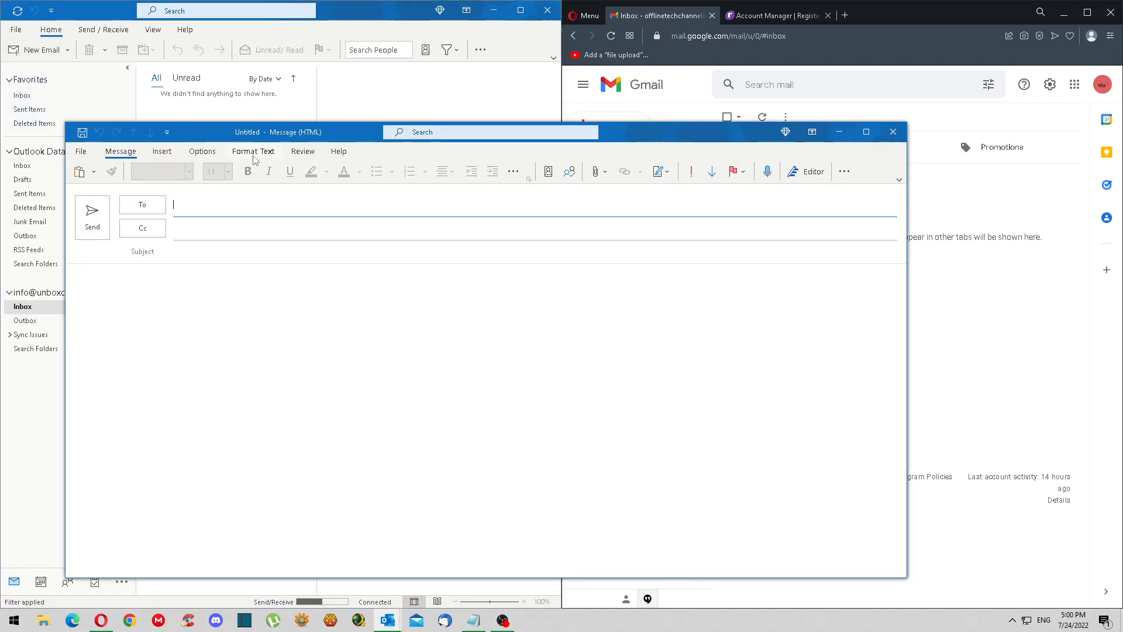
{"action": "left_click", "coordinate": [267, 210]}
{"action": "left_click", "coordinate": [268, 228]}
{"action": "left_click", "coordinate": [243, 252]}
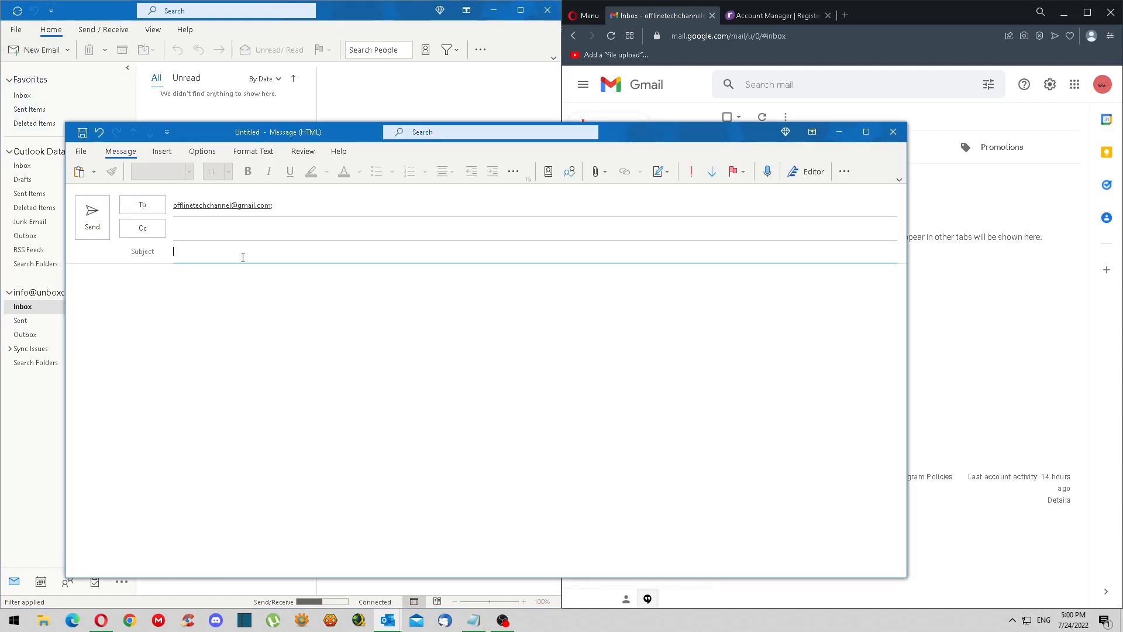
{"action": "type", "text": "This is a test, to see if "}
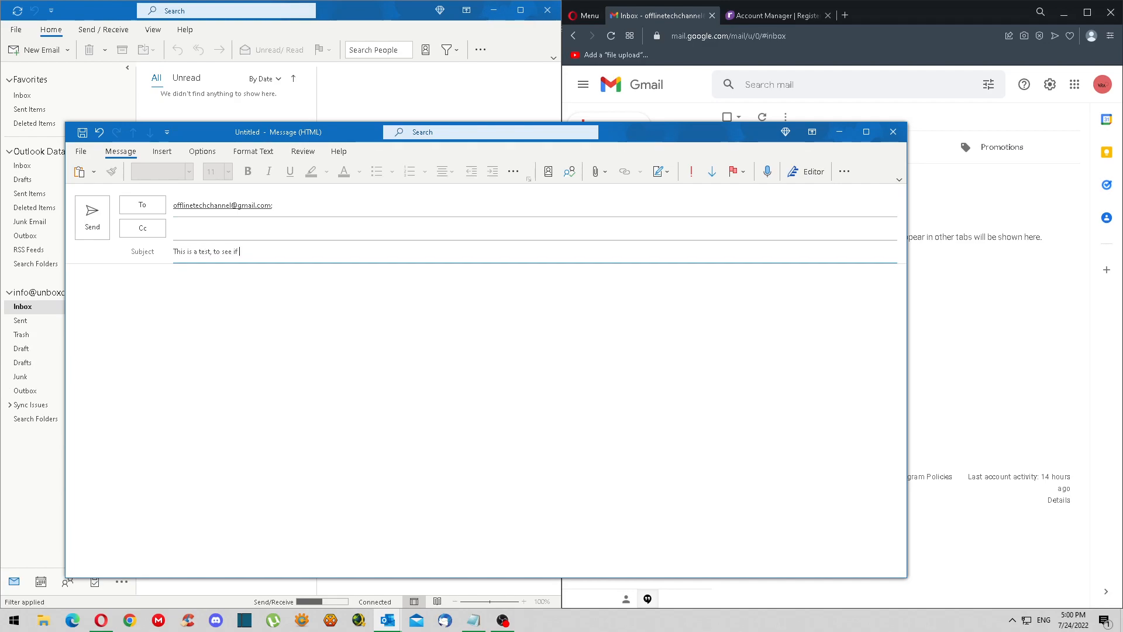
{"action": "type", "text": "this email arrives"}
- Write the message body "Hi testing a register.com email if it lands in the mailbox." and send the email
{"action": "key", "text": "Tab"}
{"action": "type", "text": "Hi testing"}
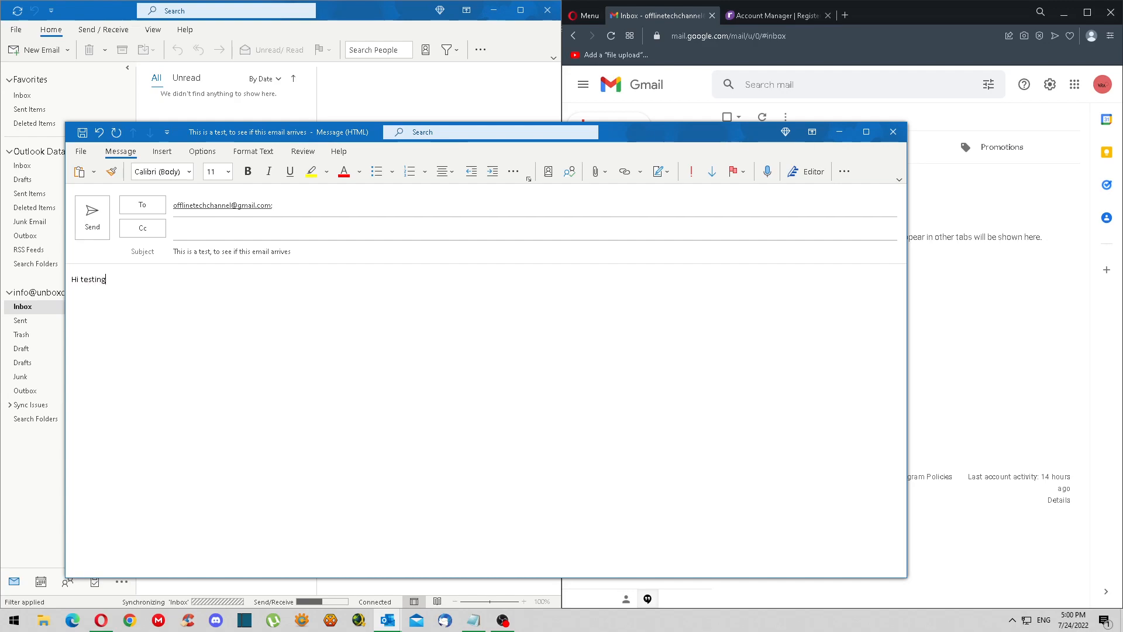
{"action": "type", "text": " a register.com email if it la"}
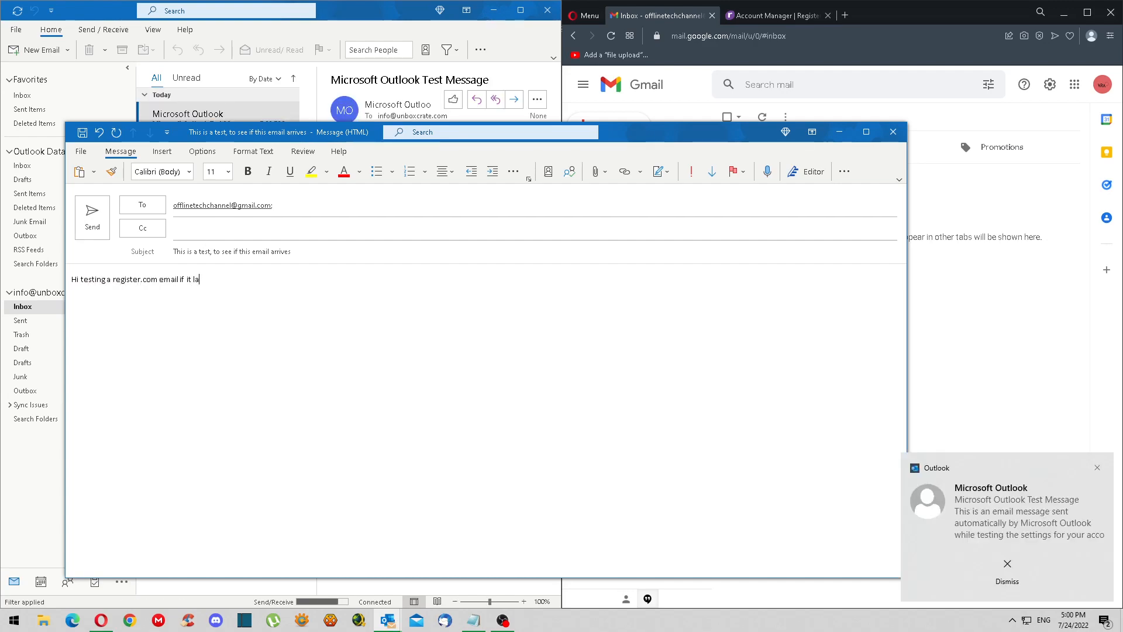
{"action": "type", "text": "nds in the mailbox."}
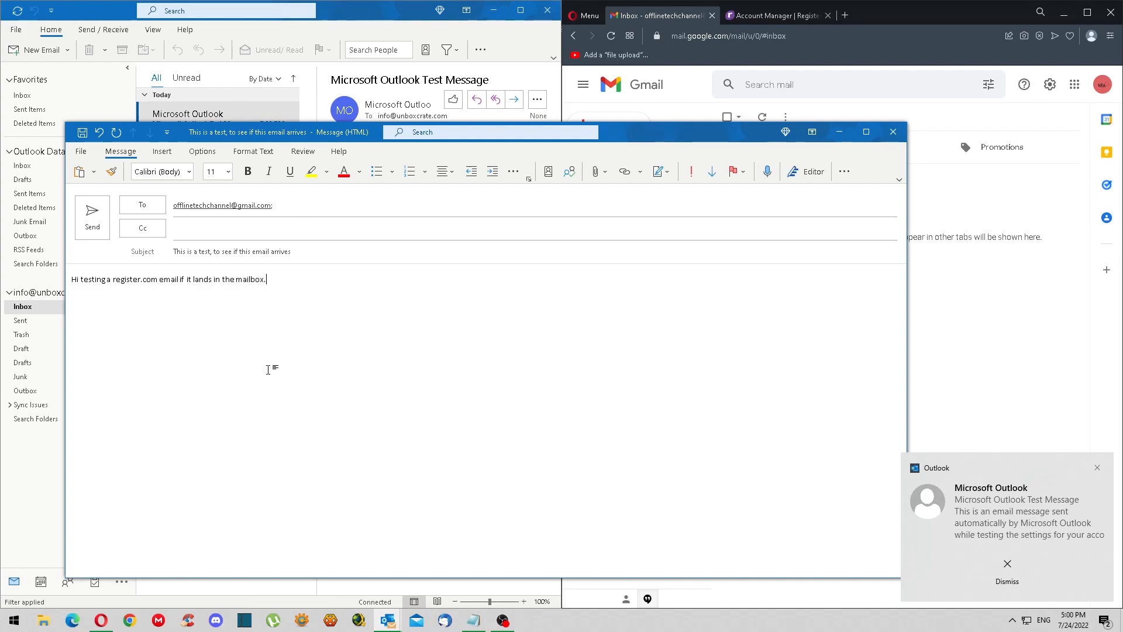
{"action": "left_click", "coordinate": [92, 216]}
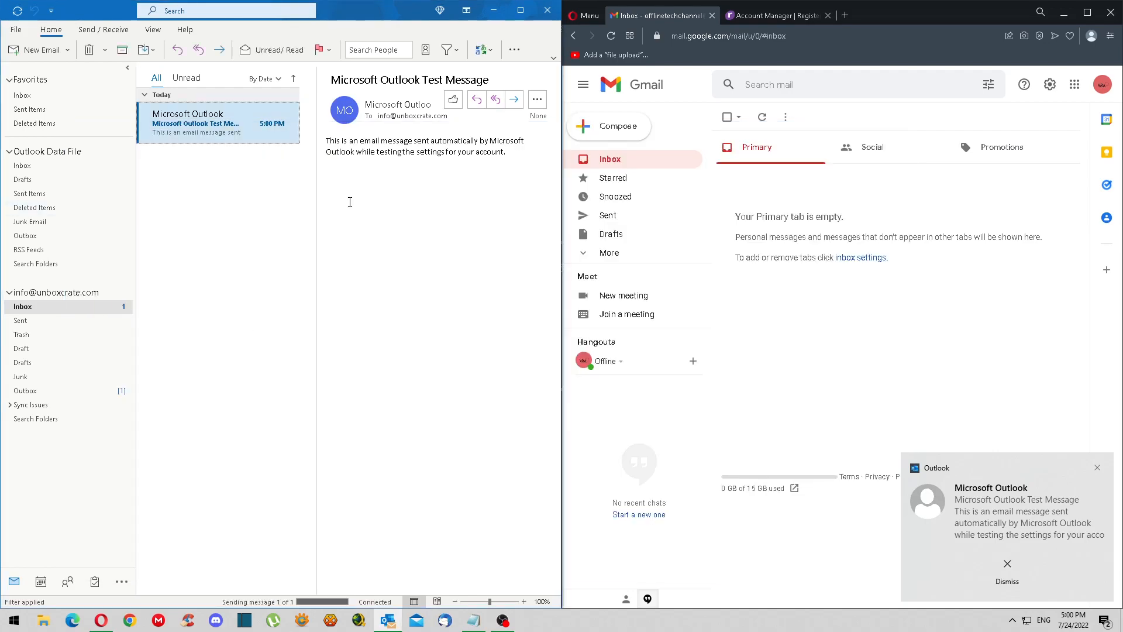
- Switch to Gmail, open the newly arrived test email, and send the reply "It works!"
{"action": "left_click", "coordinate": [640, 166]}
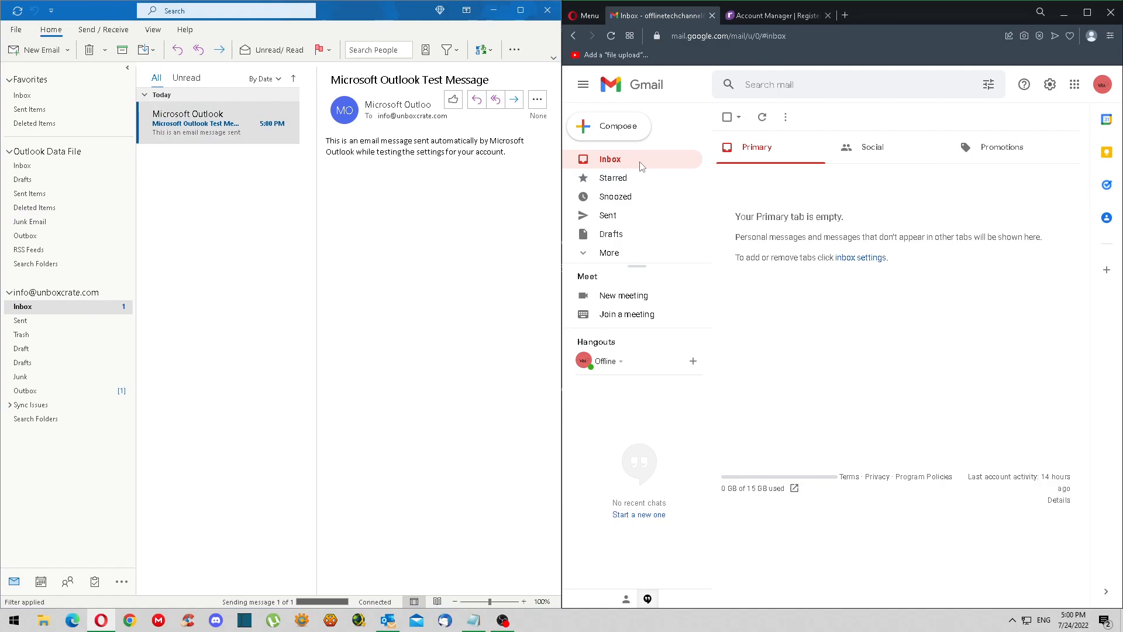
{"action": "left_click", "coordinate": [762, 118]}
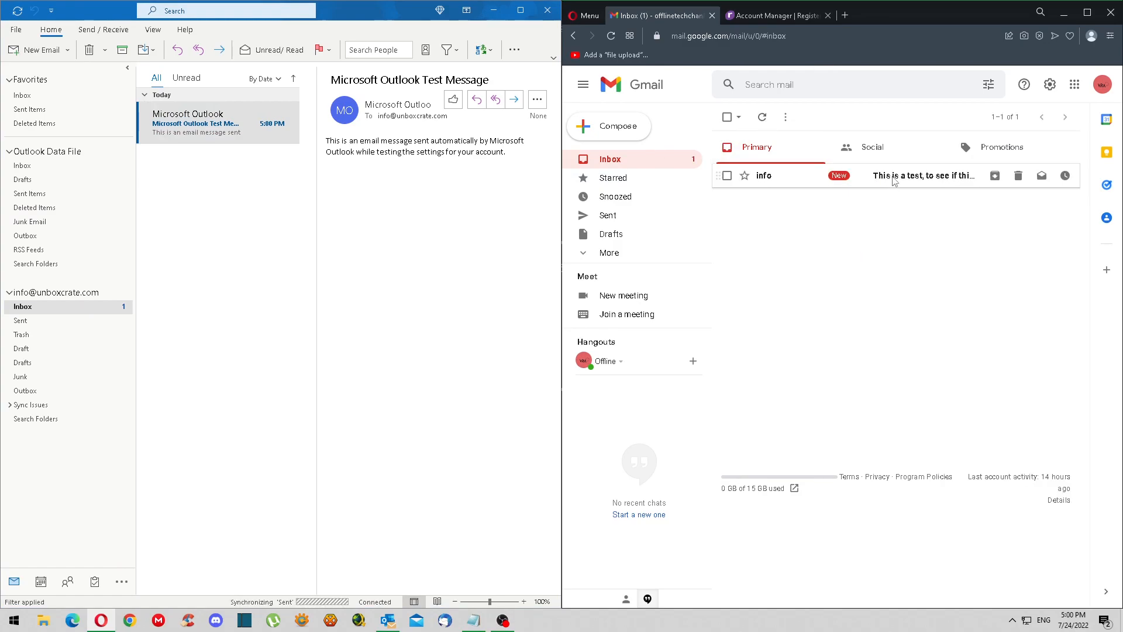
{"action": "left_click", "coordinate": [892, 181]}
{"action": "left_click", "coordinate": [779, 245]}
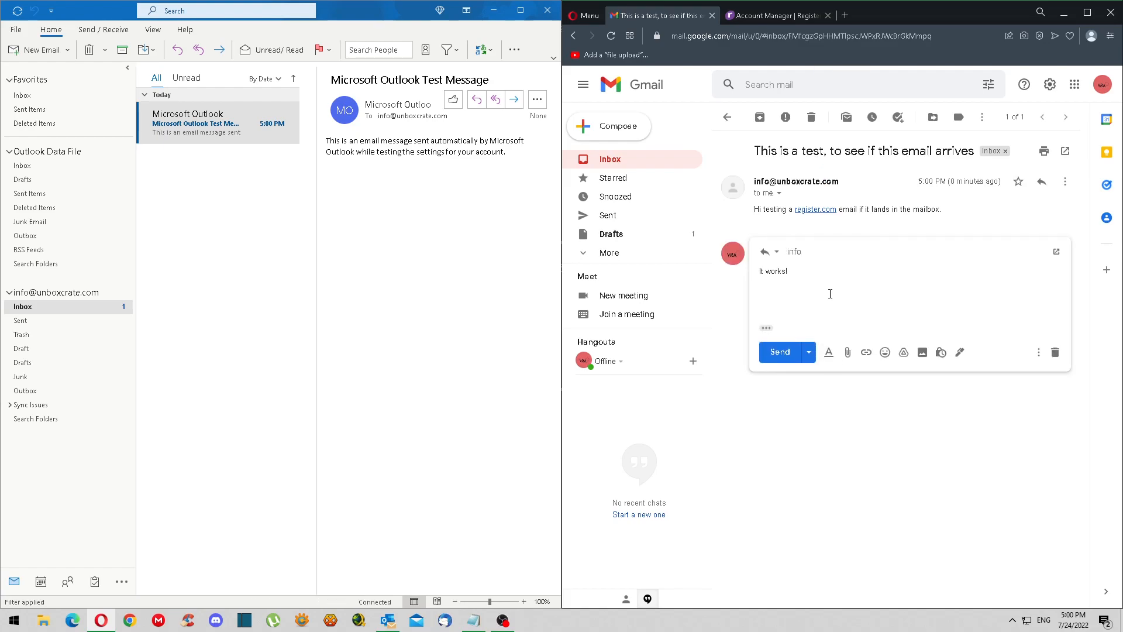
{"action": "left_click", "coordinate": [781, 351]}
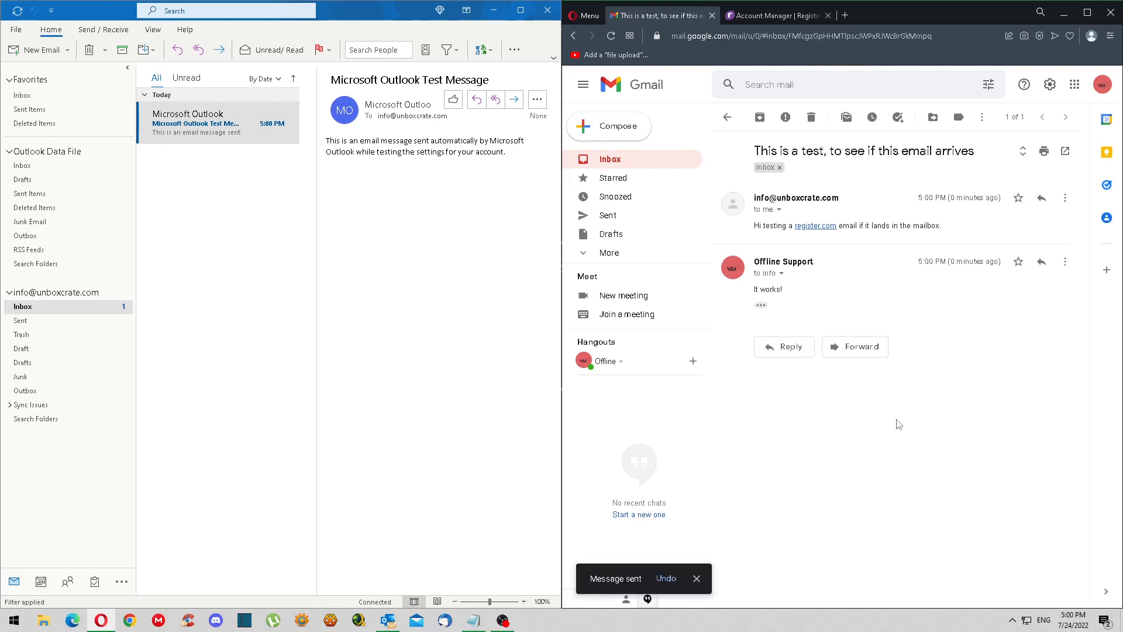
- Switch back to Outlook and delete the automatic Microsoft Outlook Test Message from the new account's inbox
{"action": "left_click", "coordinate": [257, 132]}
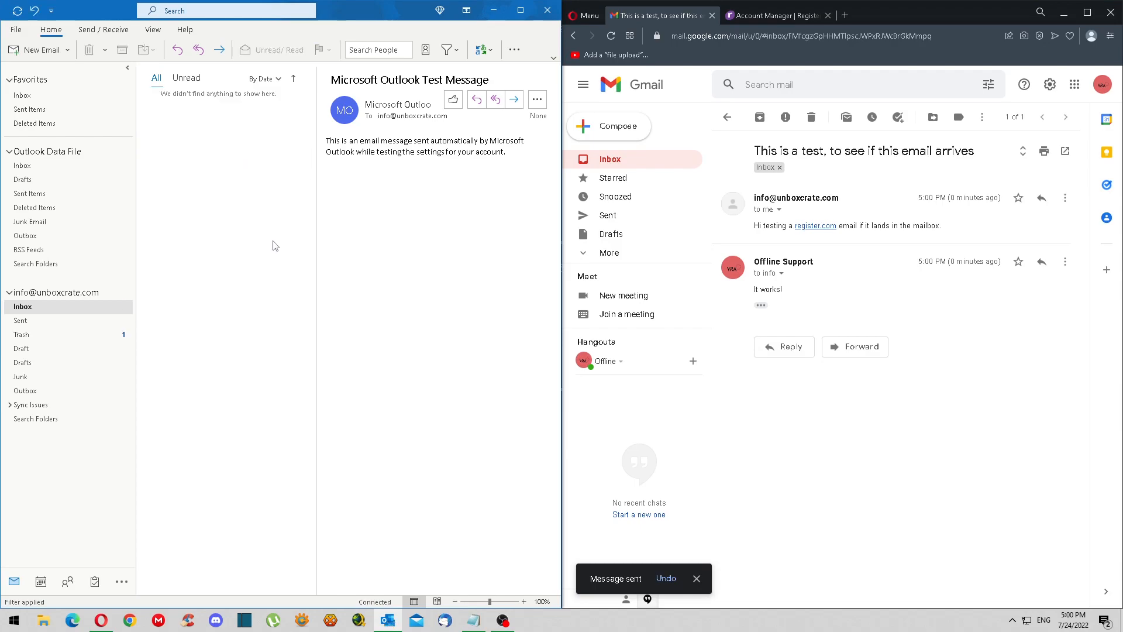
{"action": "left_click", "coordinate": [293, 122]}
{"action": "key", "text": "ctrl+n"}
{"action": "left_click", "coordinate": [892, 132]}
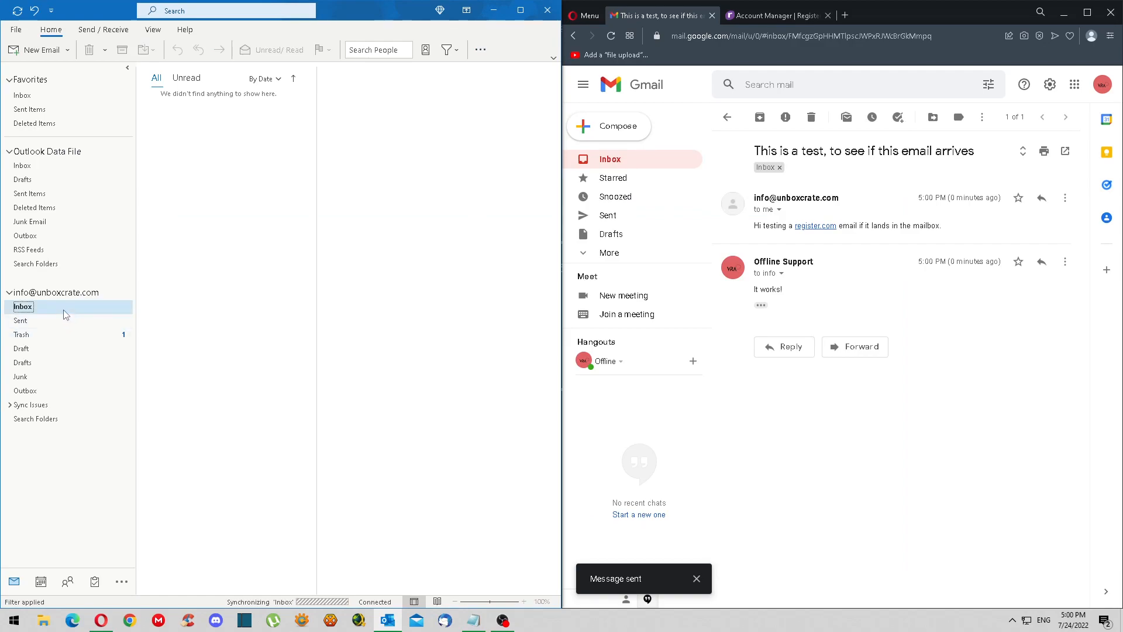
- Check the new account's Inbox, Sent, Trash and Drafts folders for the reply sent from Gmail
{"action": "left_click", "coordinate": [36, 323]}
{"action": "left_click", "coordinate": [38, 307]}
{"action": "left_click", "coordinate": [40, 320]}
{"action": "left_click", "coordinate": [35, 308]}
{"action": "left_click", "coordinate": [35, 335]}
{"action": "left_click", "coordinate": [93, 306]}
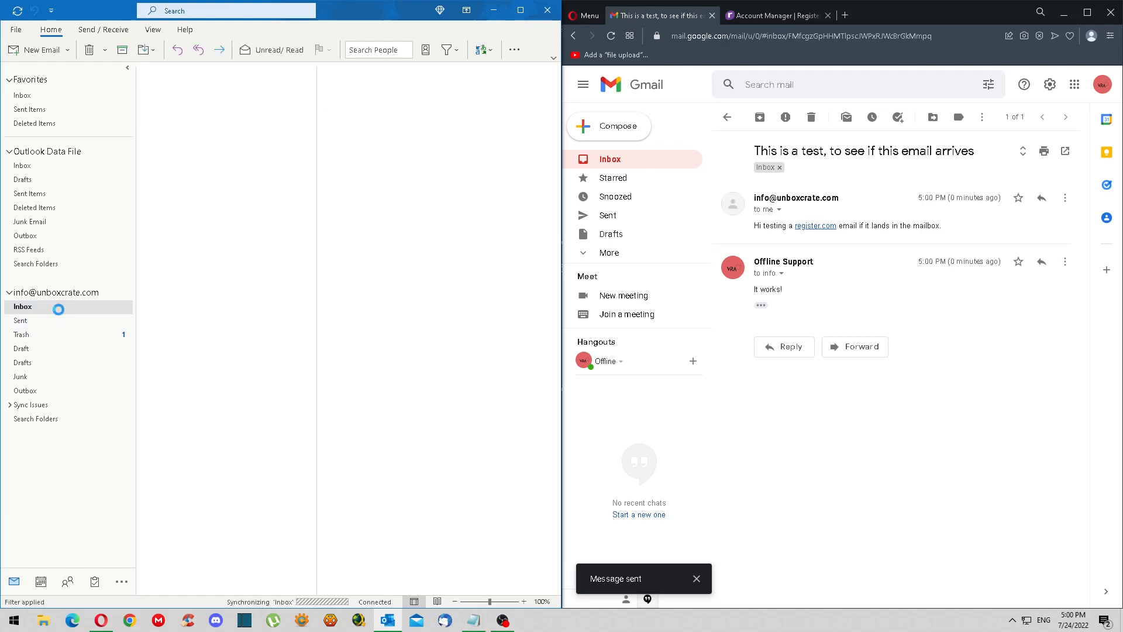
{"action": "left_click", "coordinate": [68, 337]}
{"action": "left_click", "coordinate": [62, 363]}
{"action": "left_click", "coordinate": [65, 310]}
{"action": "left_click", "coordinate": [65, 312]}
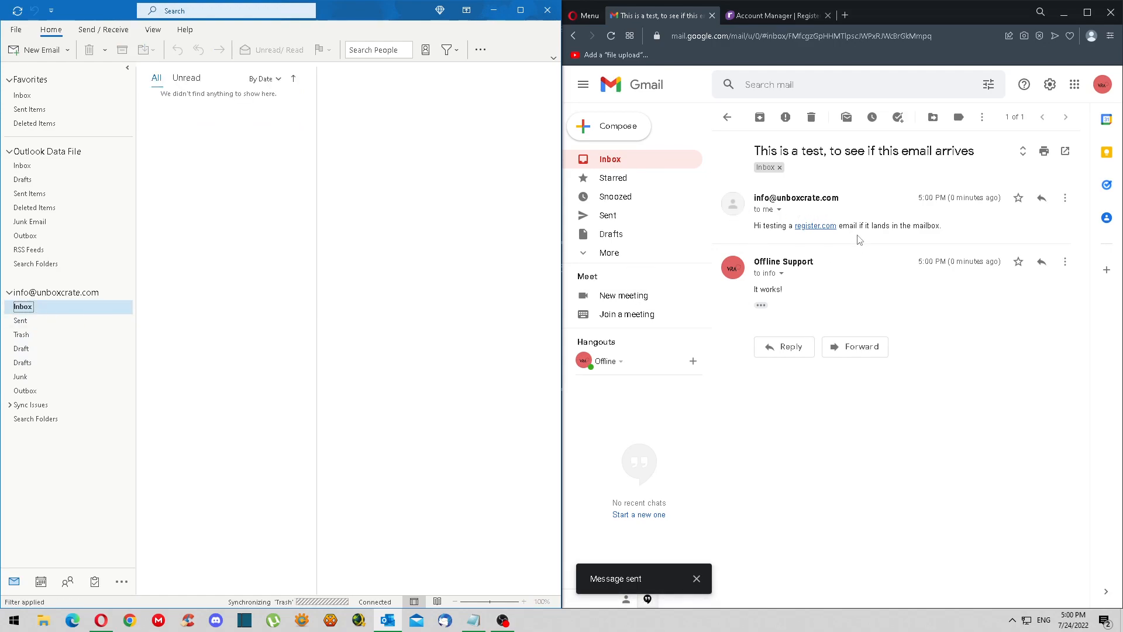
{"action": "left_click", "coordinate": [31, 310]}
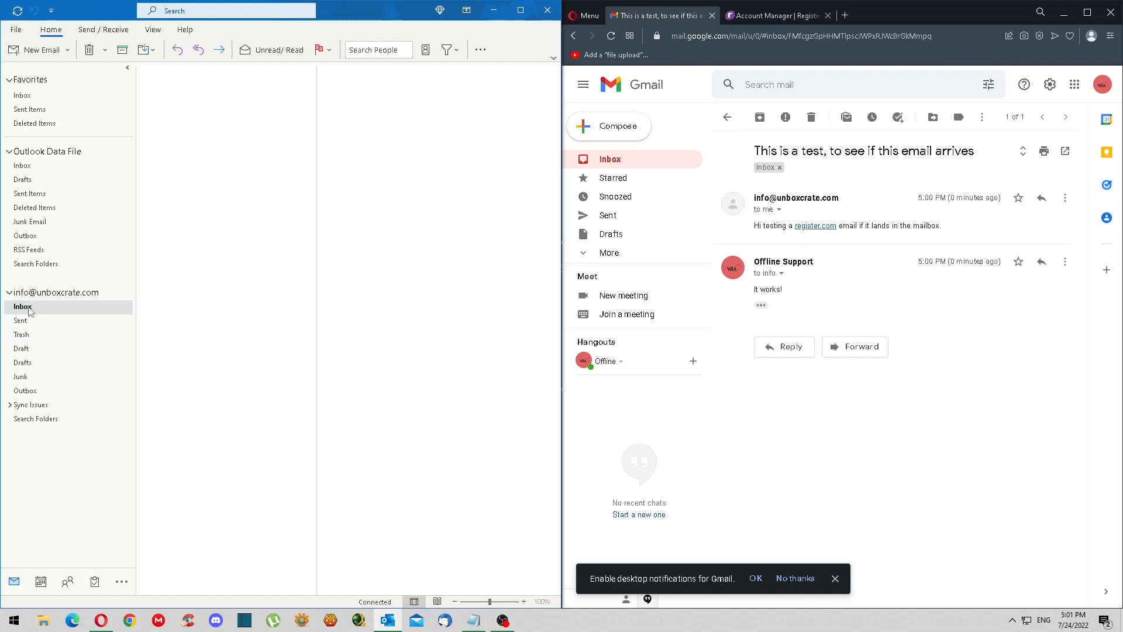
{"action": "right_click", "coordinate": [203, 268]}
{"action": "left_click", "coordinate": [209, 256]}
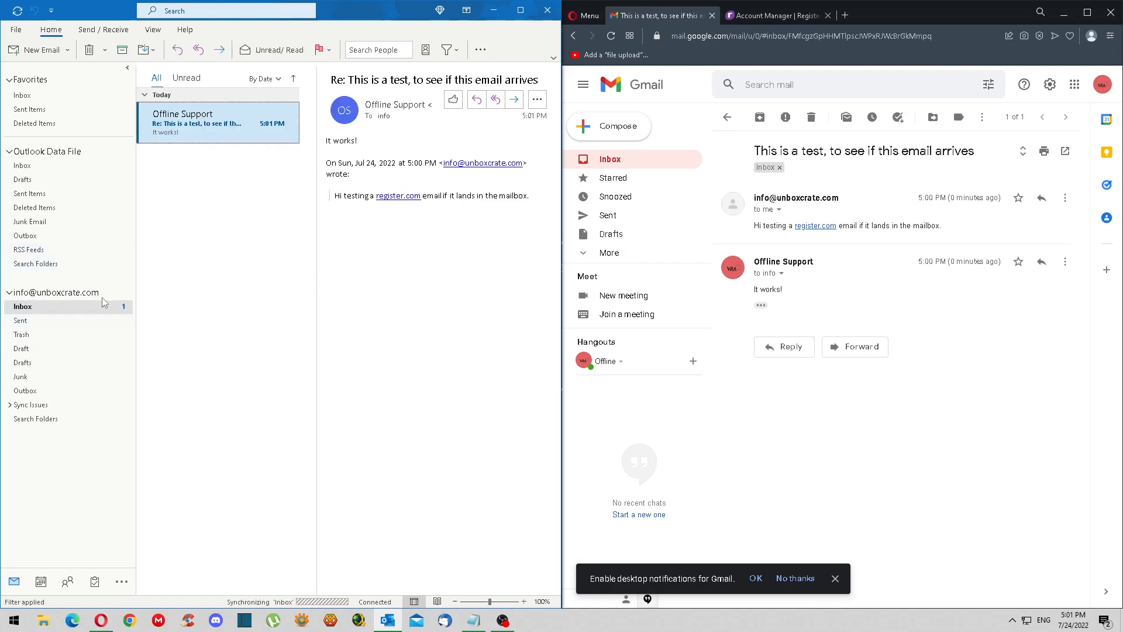
- Reply to the received "It works!" message with "Yup email appears to be arriving fine. One more." and send it
{"action": "left_click", "coordinate": [476, 100]}
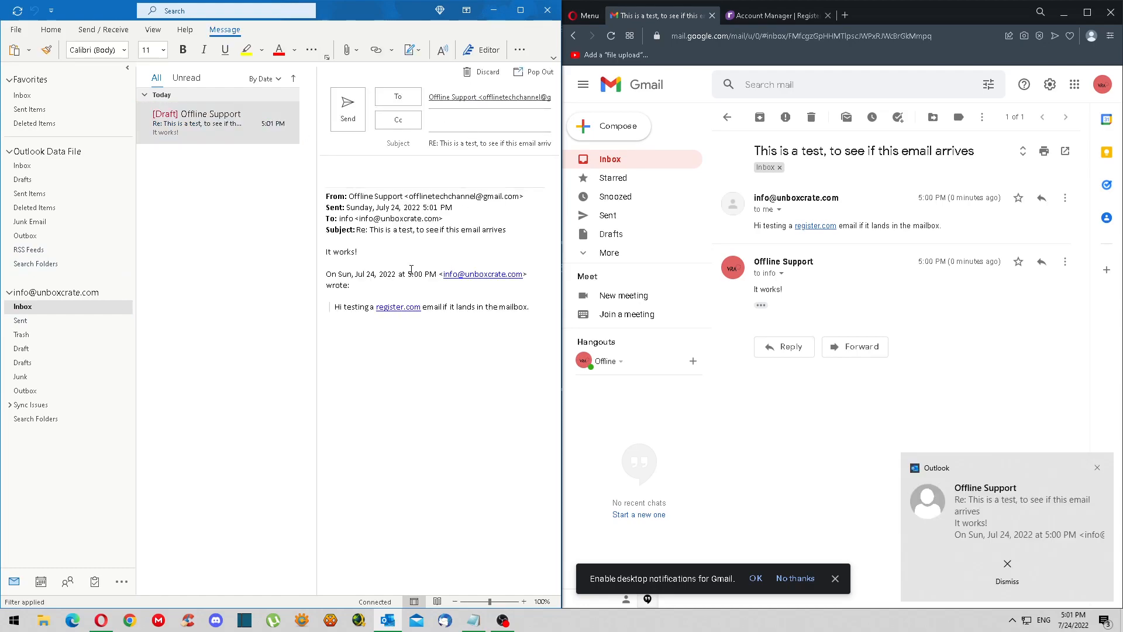
{"action": "type", "text": "Yup email appears to be arriving fine. One more"}
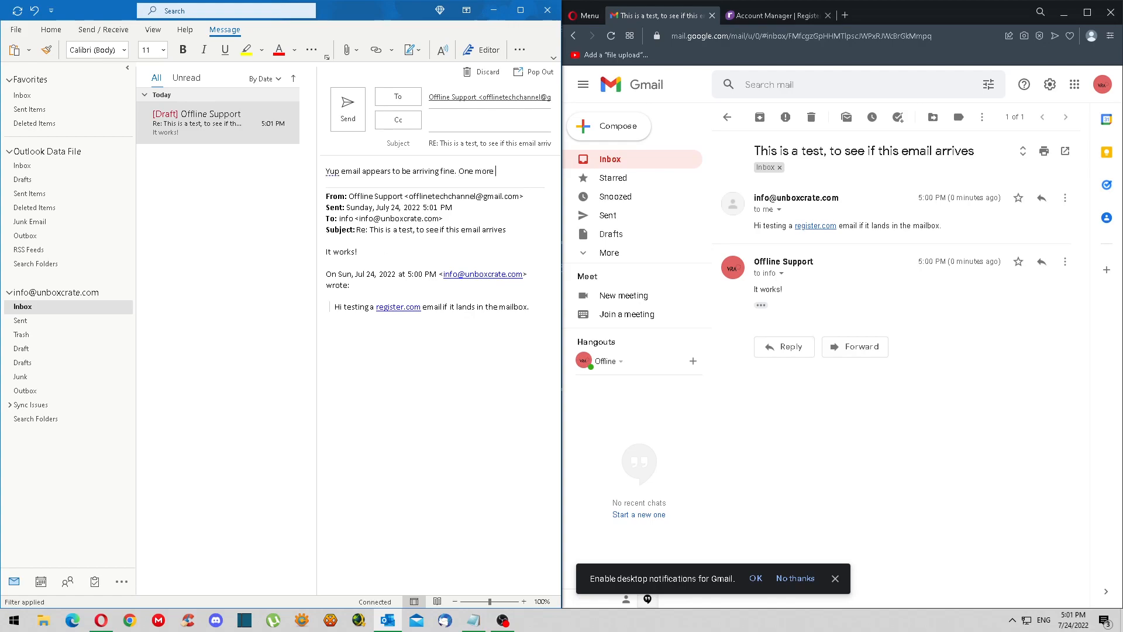
{"action": "type", "text": "."}
{"action": "left_click", "coordinate": [351, 114]}
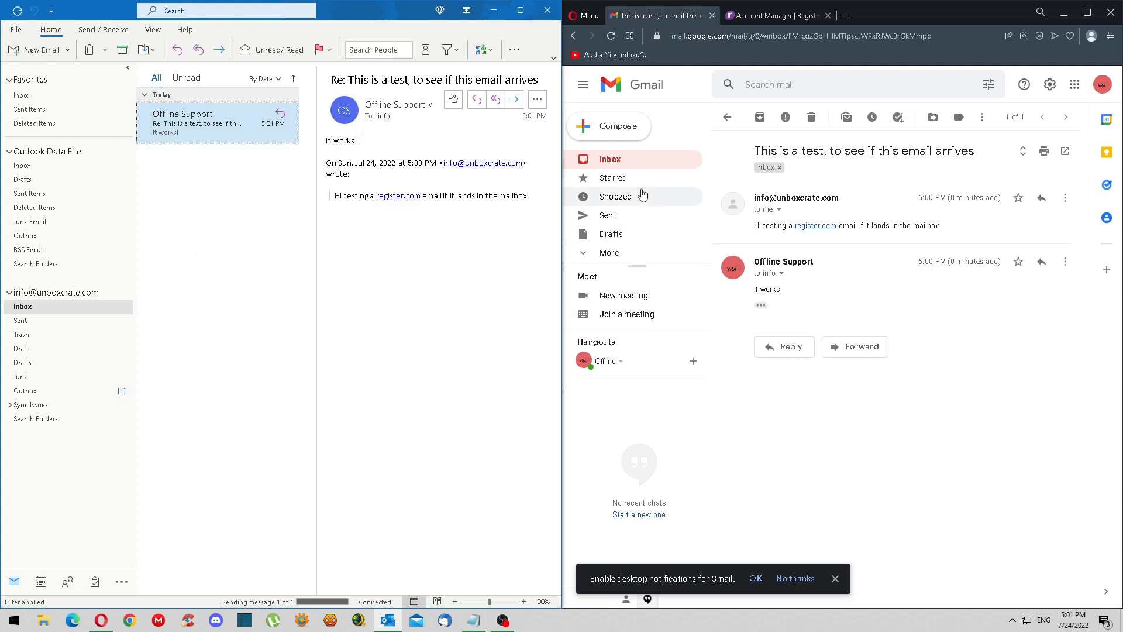
- Switch to Gmail, return to the inbox, and refresh it to check for the second reply
{"action": "left_click", "coordinate": [640, 167]}
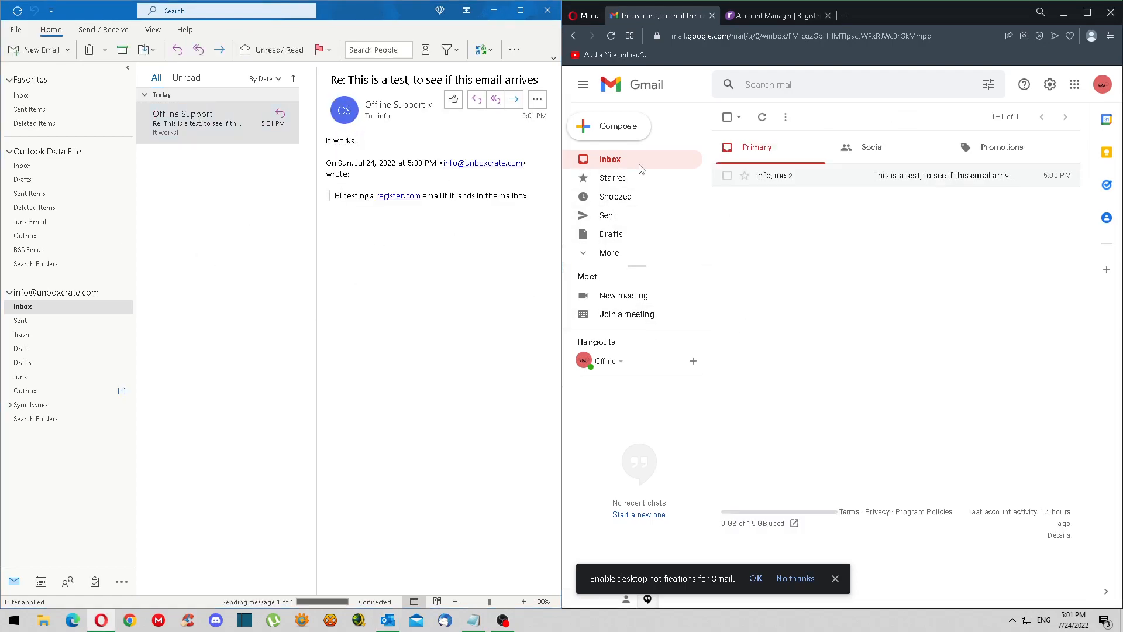
{"action": "left_click", "coordinate": [763, 119]}
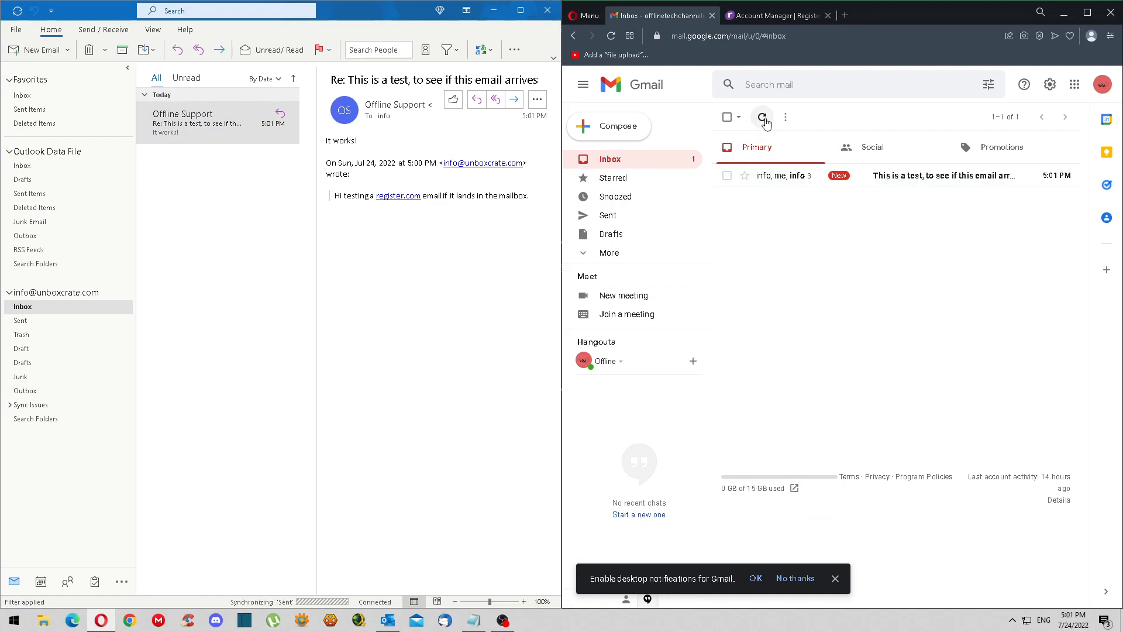
- Open the test conversation in Gmail, reply with "Success! register.com works with outlook." and send it
{"action": "left_click", "coordinate": [882, 174]}
{"action": "left_click", "coordinate": [784, 377]}
{"action": "type", "text": "register.com works with outlook."}
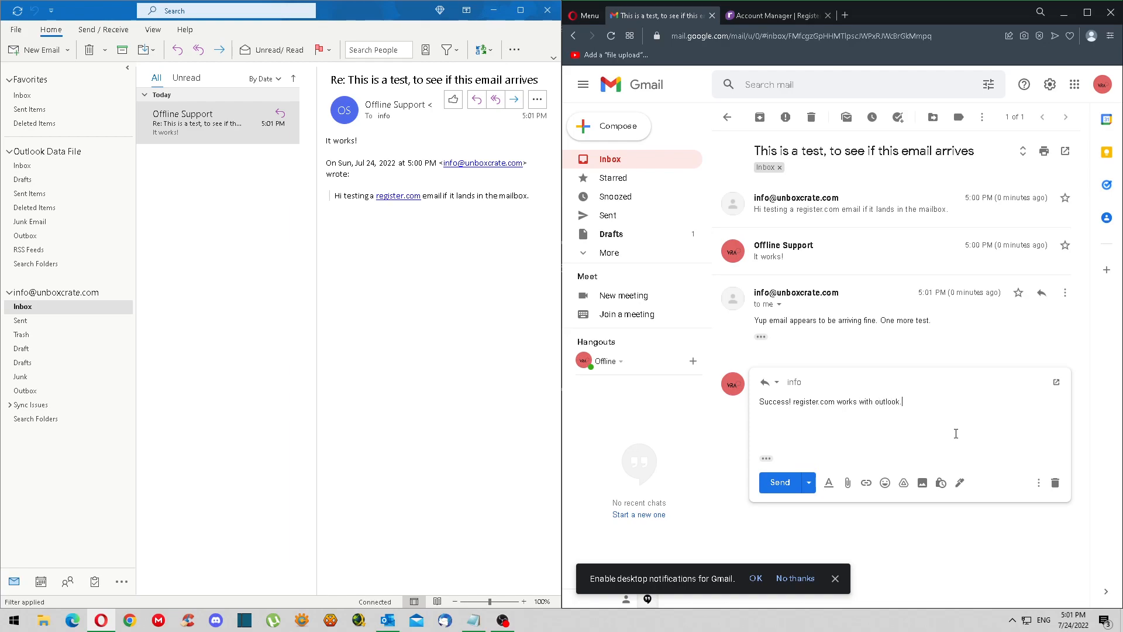
{"action": "key", "text": "ctrl+Return"}
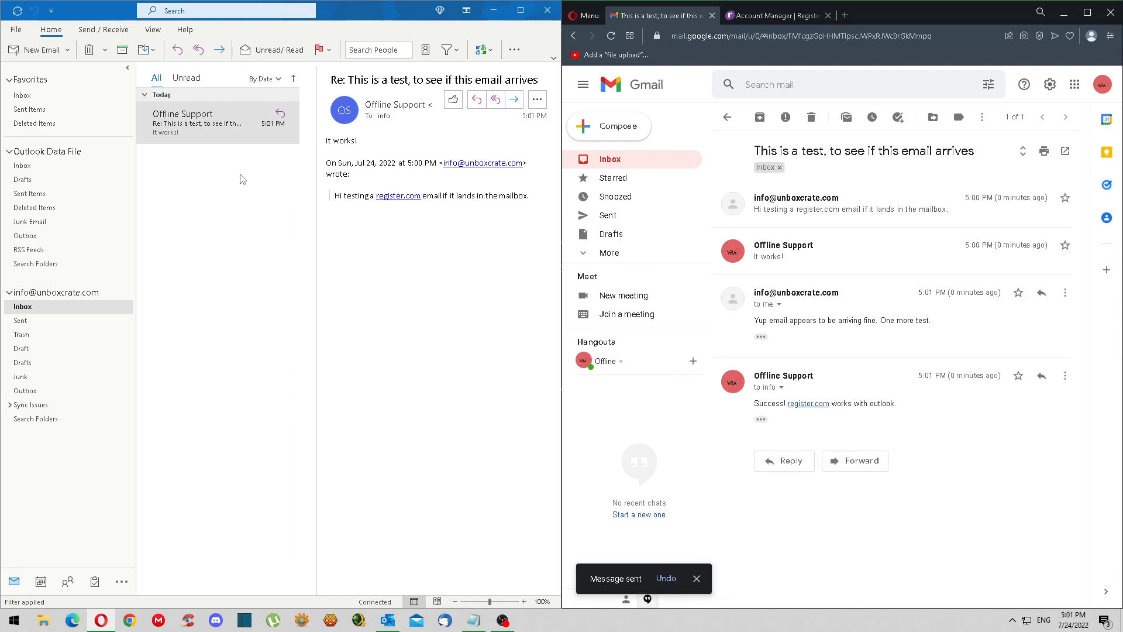
{"action": "left_click", "coordinate": [59, 321]}
{"action": "left_click", "coordinate": [61, 308]}
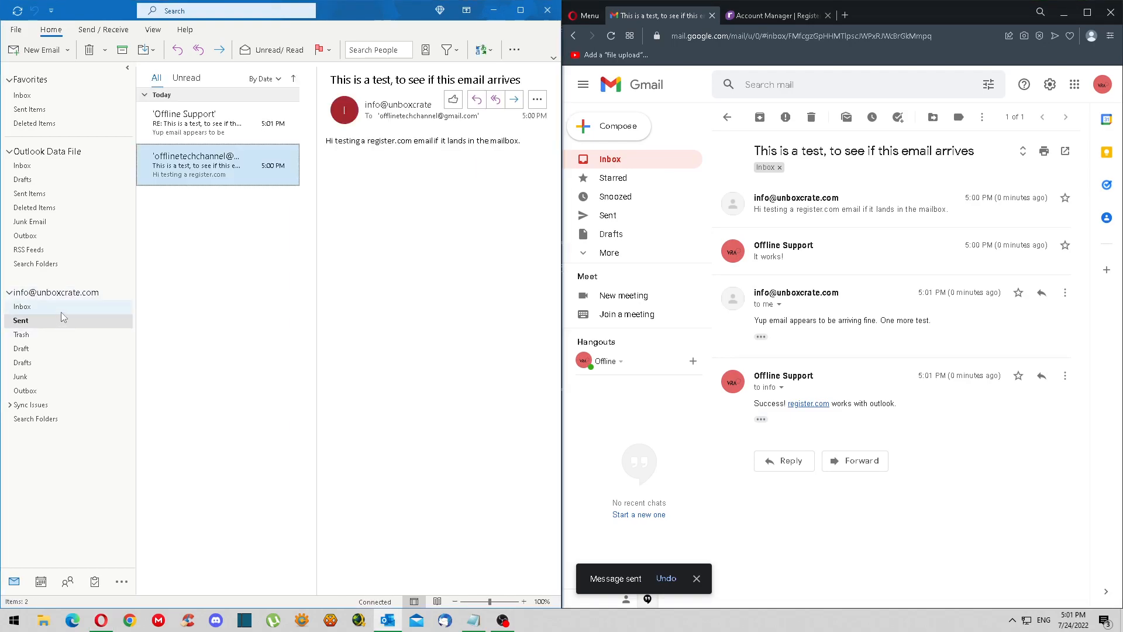
{"action": "left_click", "coordinate": [52, 320]}
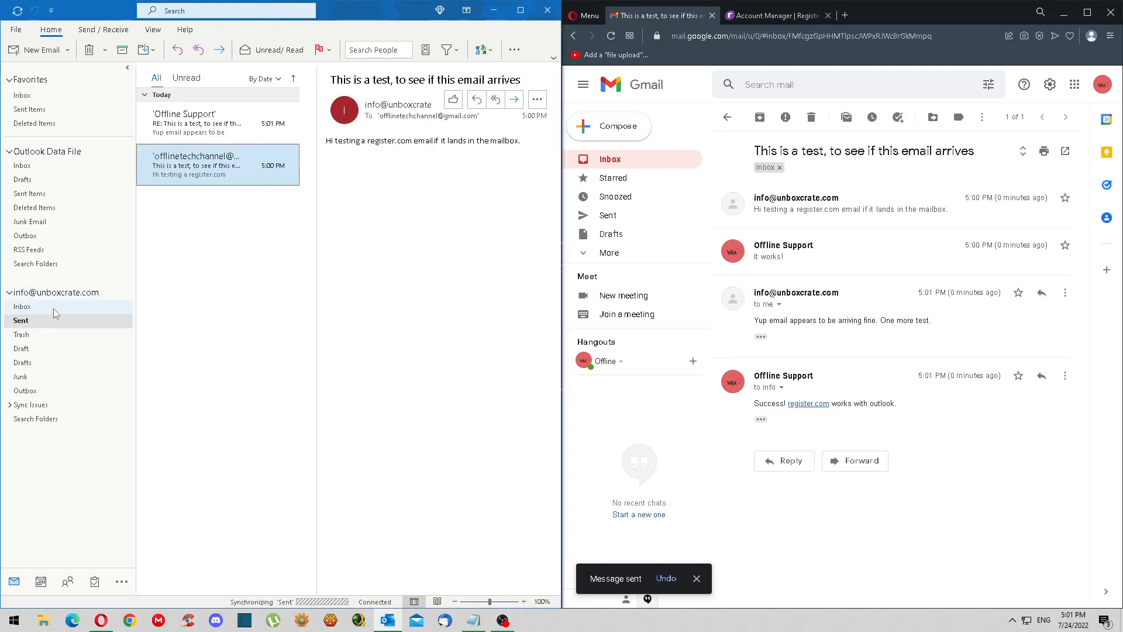
{"action": "left_click", "coordinate": [54, 308]}
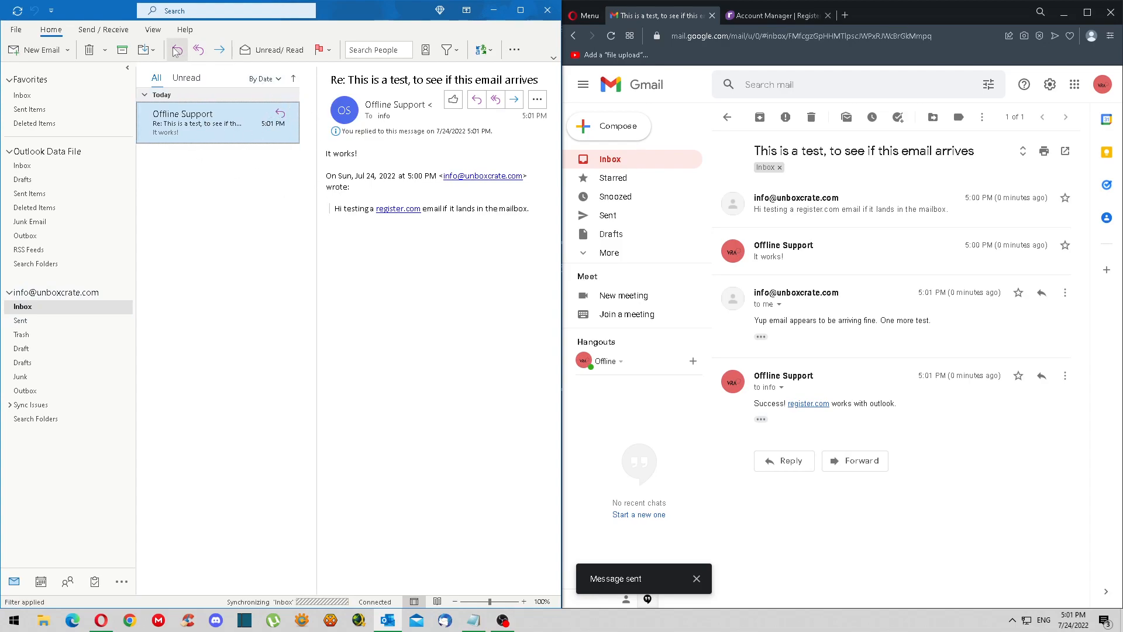
{"action": "left_click", "coordinate": [56, 323]}
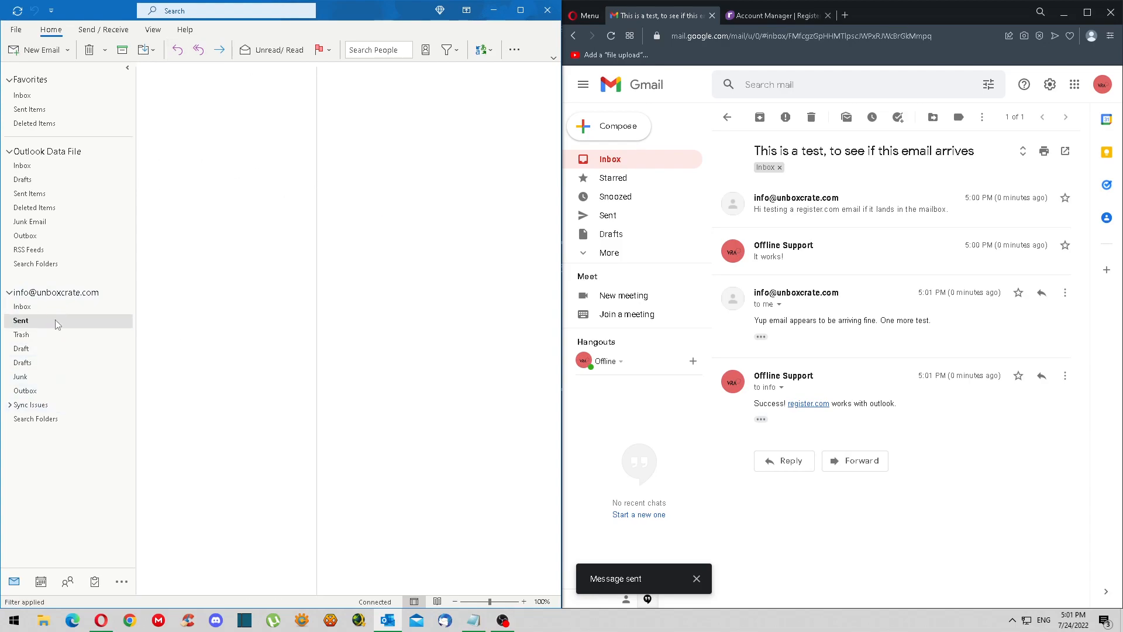
{"action": "left_click", "coordinate": [54, 309]}
{"action": "left_click", "coordinate": [56, 325]}
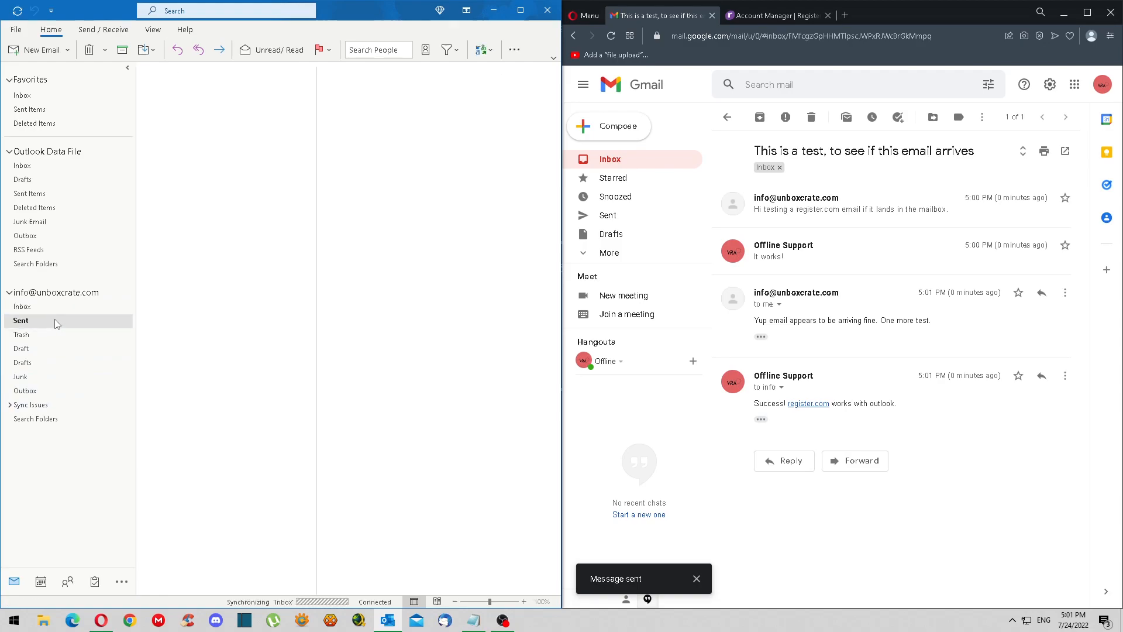
{"action": "left_click", "coordinate": [56, 312]}
{"action": "left_click", "coordinate": [57, 320]}
{"action": "left_click", "coordinate": [58, 306]}
{"action": "left_click", "coordinate": [61, 321]}
{"action": "left_click", "coordinate": [61, 307]}
{"action": "left_click", "coordinate": [66, 322]}
{"action": "left_click", "coordinate": [71, 306]}
{"action": "left_click", "coordinate": [74, 320]}
{"action": "left_click", "coordinate": [75, 305]}
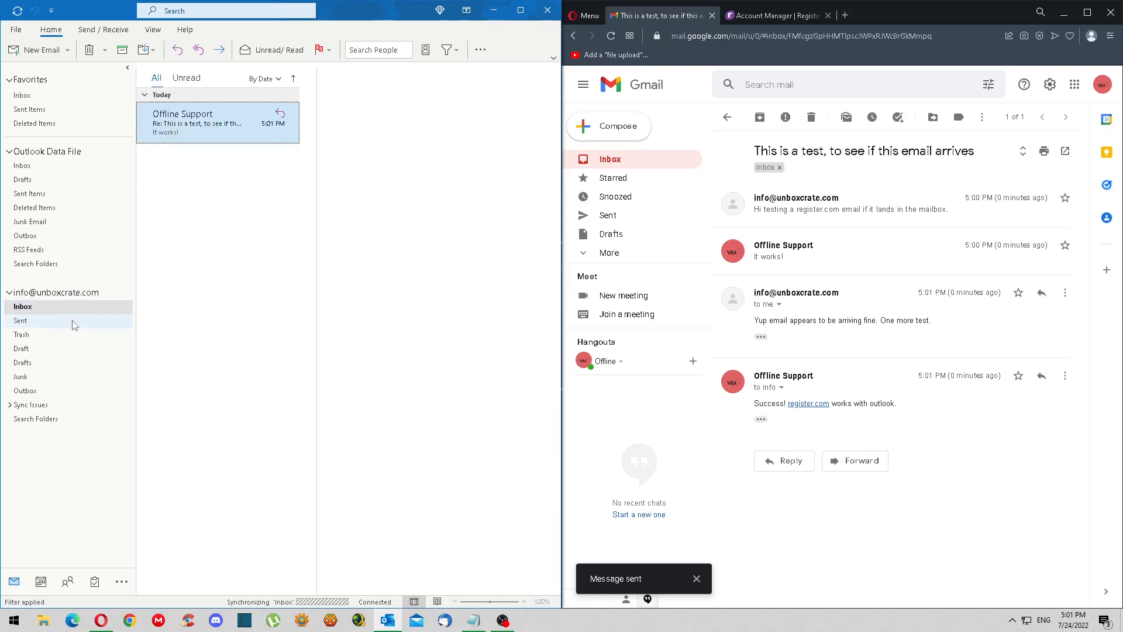
{"action": "left_click", "coordinate": [71, 321]}
{"action": "left_click", "coordinate": [75, 308]}
{"action": "left_click", "coordinate": [73, 319]}
{"action": "left_click", "coordinate": [80, 348]}
{"action": "left_click", "coordinate": [77, 362]}
{"action": "left_click", "coordinate": [76, 320]}
{"action": "left_click", "coordinate": [74, 307]}
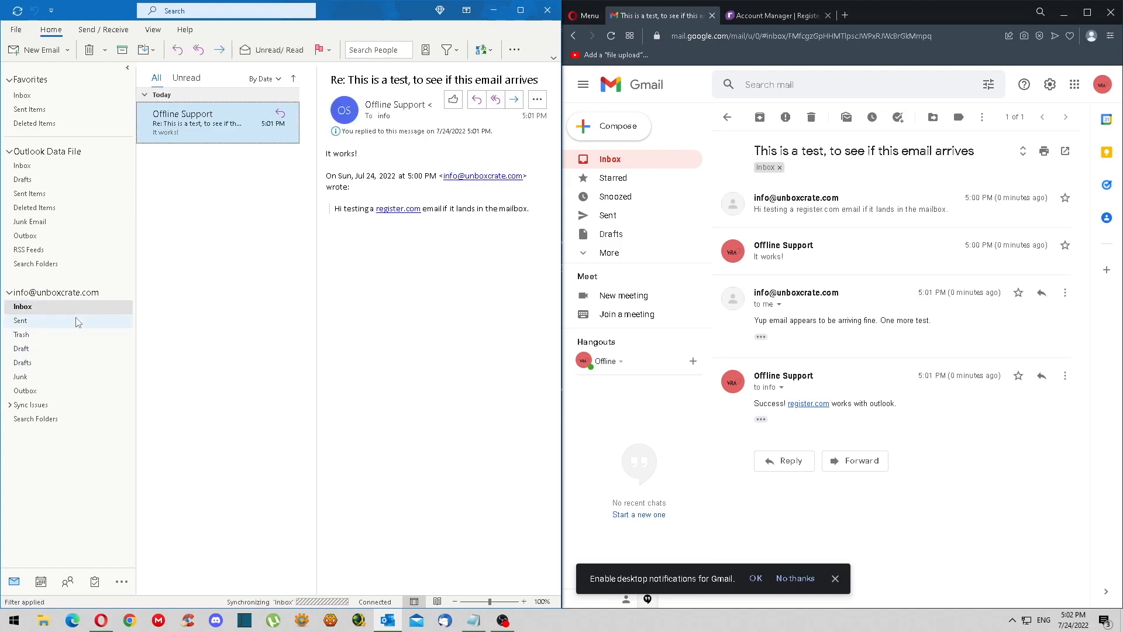
{"action": "left_click", "coordinate": [32, 321]}
{"action": "left_click", "coordinate": [36, 307]}
{"action": "left_click", "coordinate": [836, 579]}
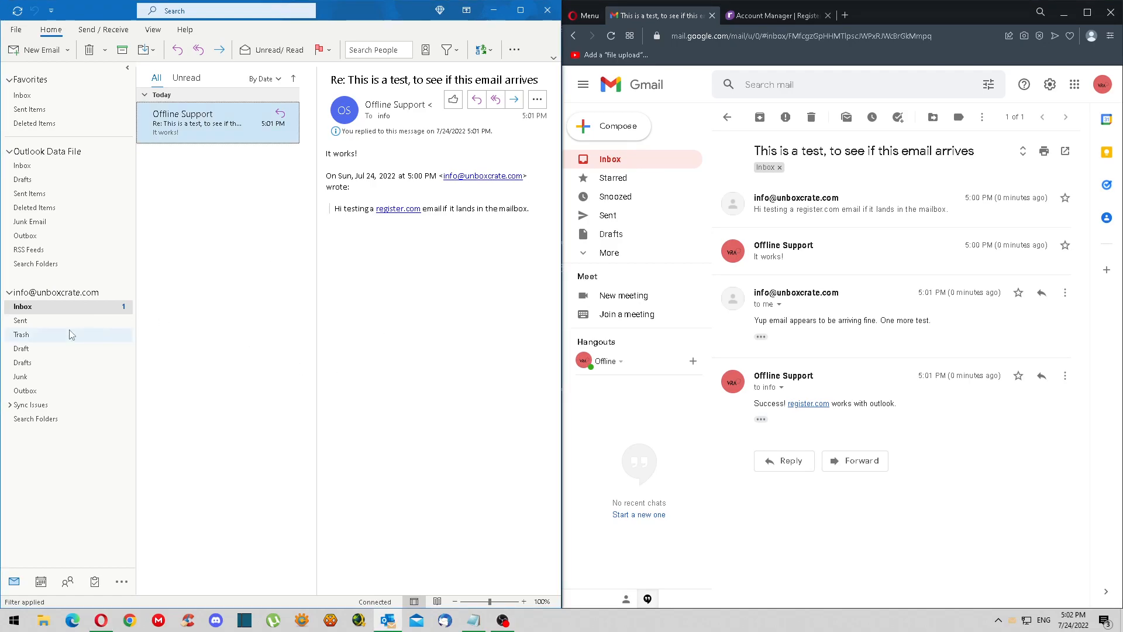
- Open the newly received "Success!" message in Outlook, reply with "Yup, working correctly." and send it
{"action": "left_click", "coordinate": [196, 134]}
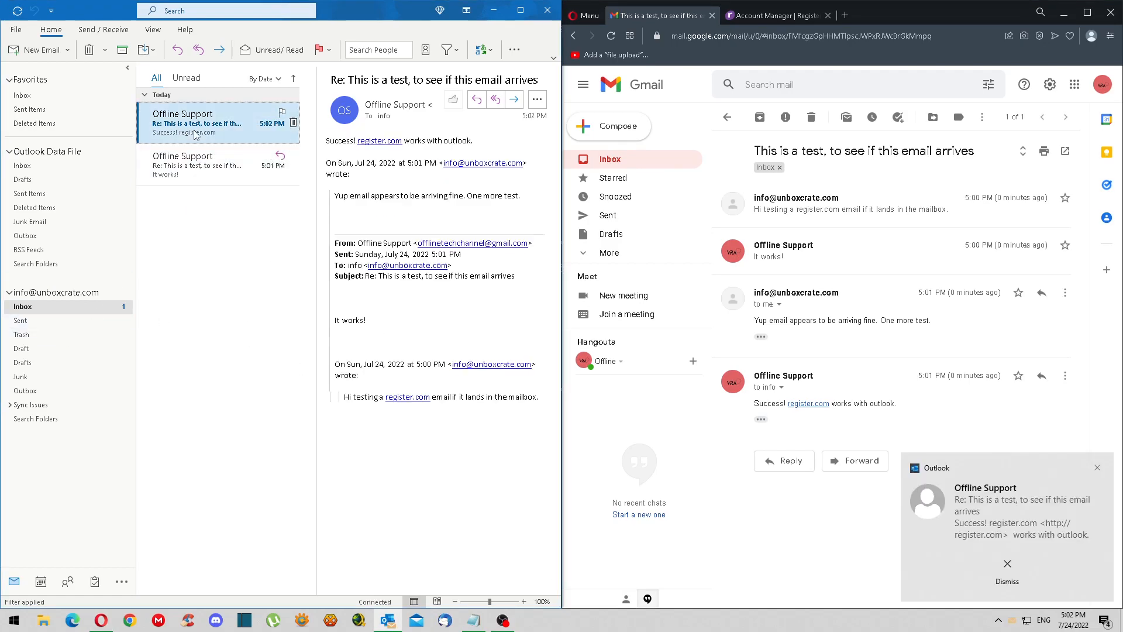
{"action": "left_click", "coordinate": [477, 100]}
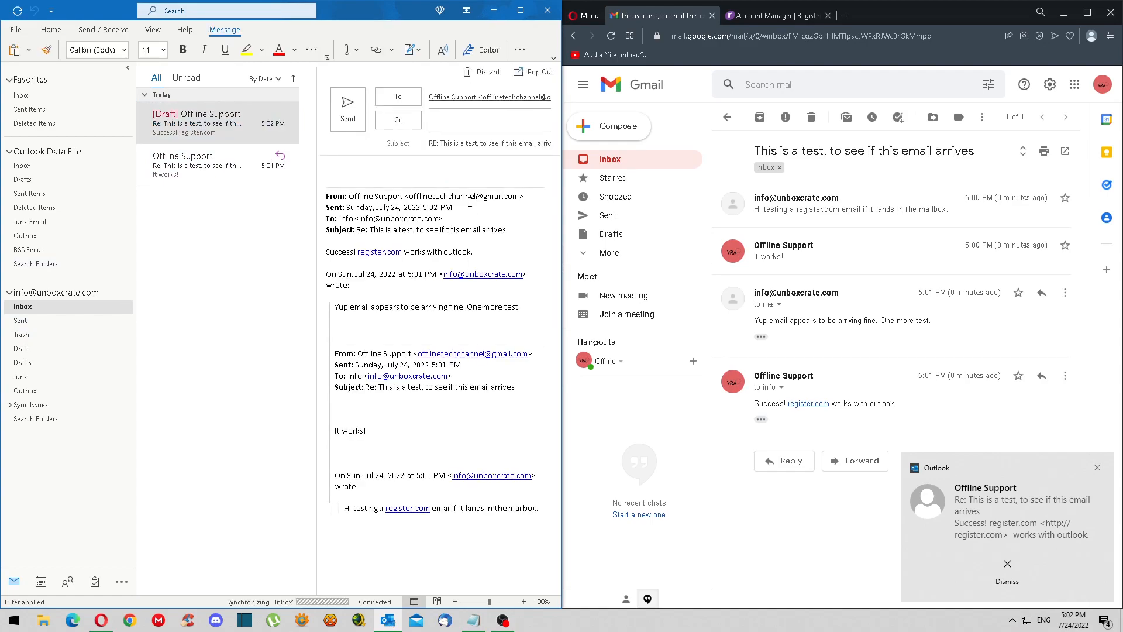
{"action": "type", "text": "Yup, working correctly."}
{"action": "left_click", "coordinate": [349, 109]}
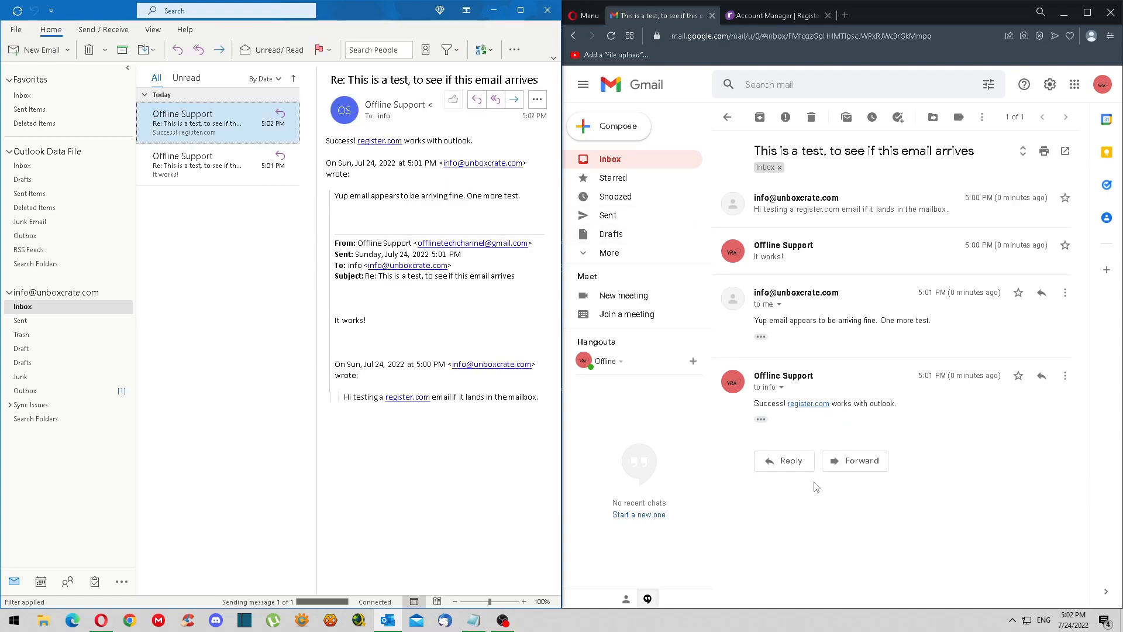
- Switch to Gmail, return to the inbox, and open the test conversation to check for the latest Outlook reply
{"action": "left_click", "coordinate": [612, 178]}
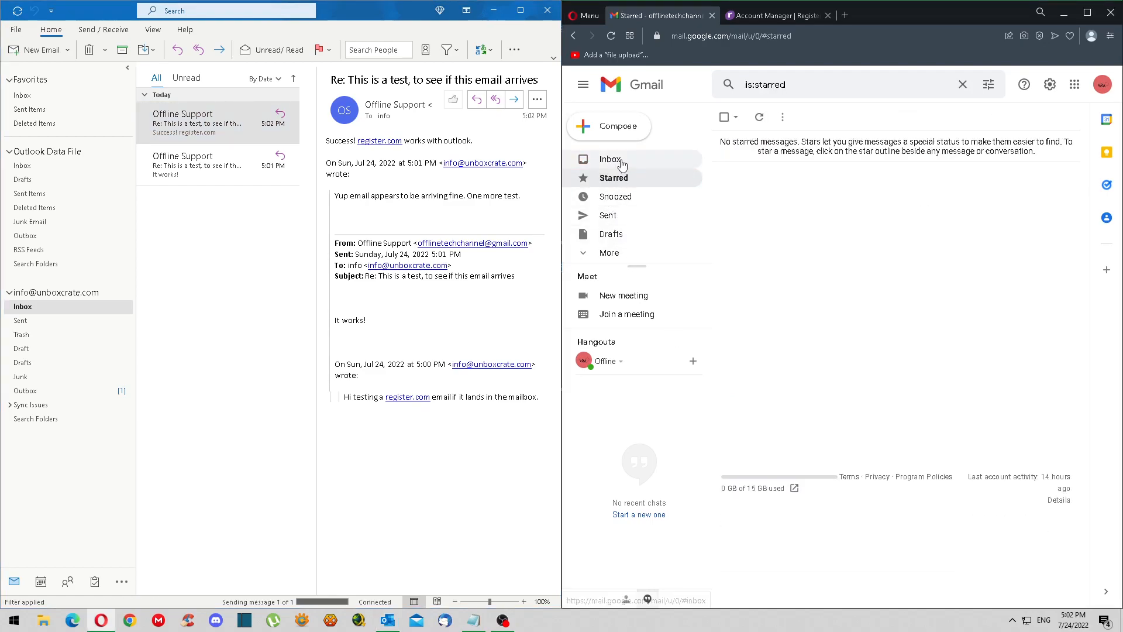
{"action": "left_click", "coordinate": [611, 160]}
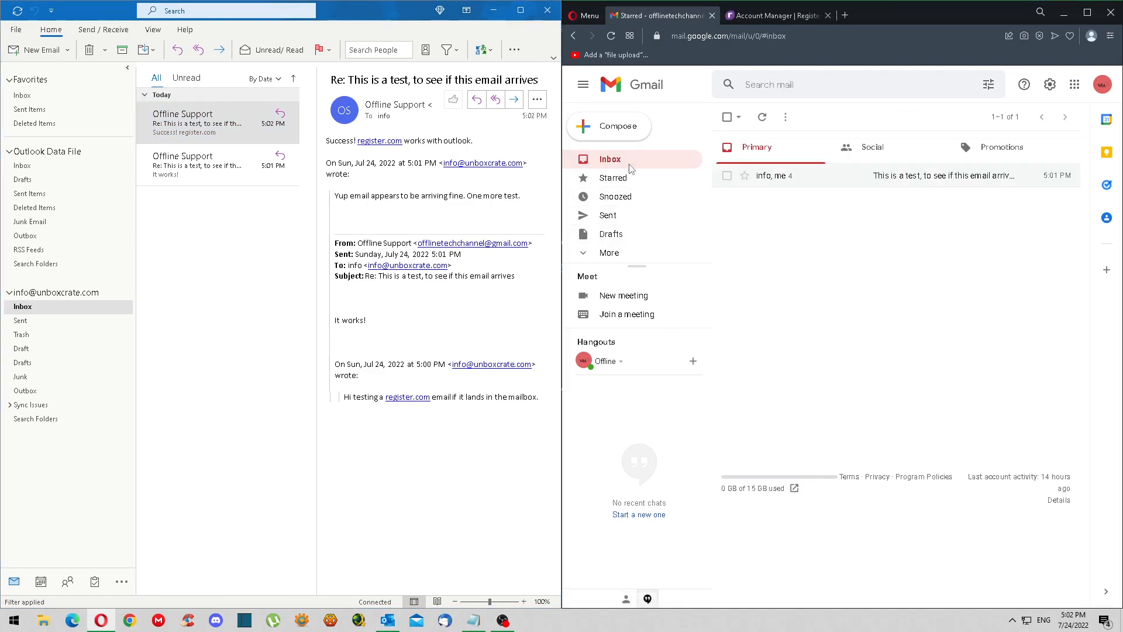
{"action": "left_click", "coordinate": [625, 171]}
{"action": "left_click", "coordinate": [623, 164]}
{"action": "left_click", "coordinate": [622, 170]}
{"action": "left_click", "coordinate": [622, 166]}
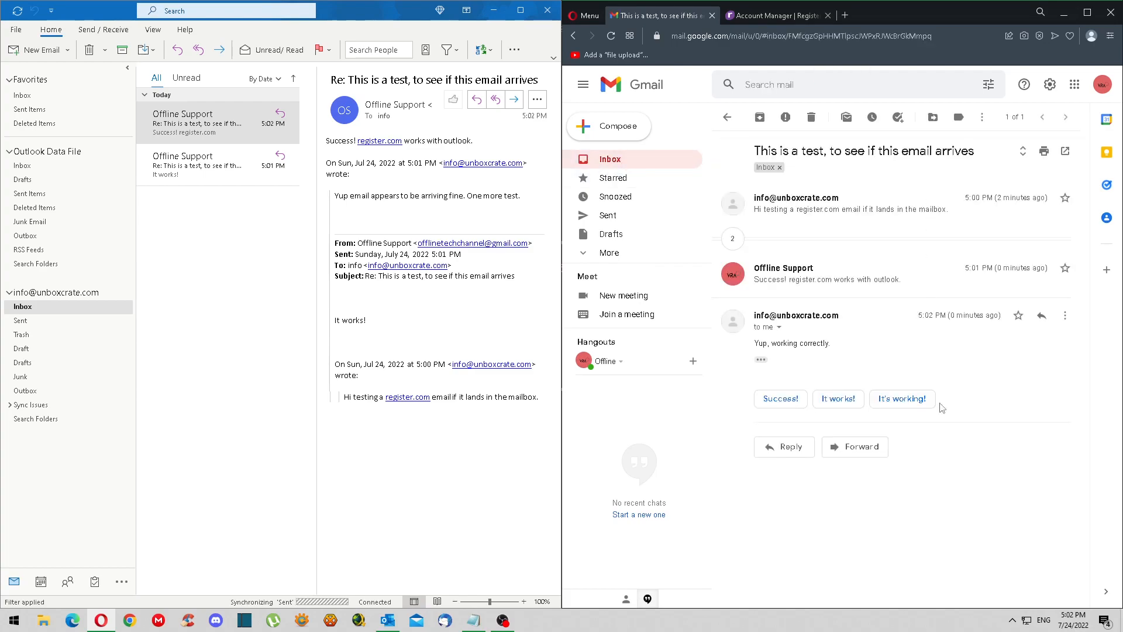
- Reply to the conversation in Gmail with "Like and sub! closing video register.com email works!" and send it
{"action": "left_click", "coordinate": [787, 448]}
{"action": "type", "text": "Like and sub! closing video"}
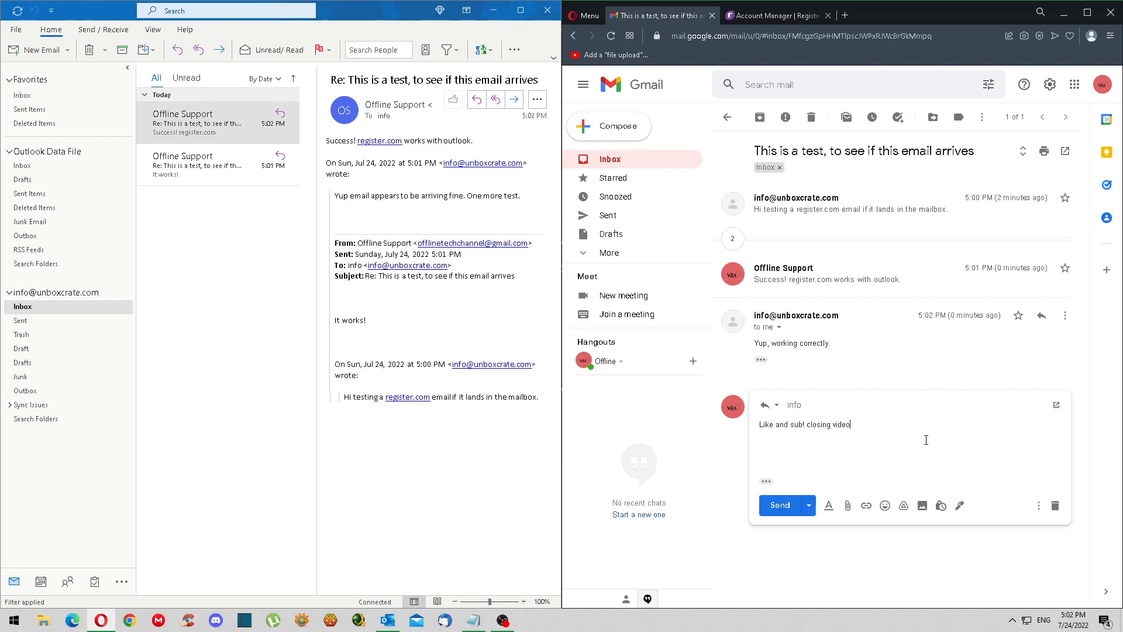
{"action": "type", "text": " register.com email works!"}
{"action": "left_click", "coordinate": [784, 505]}
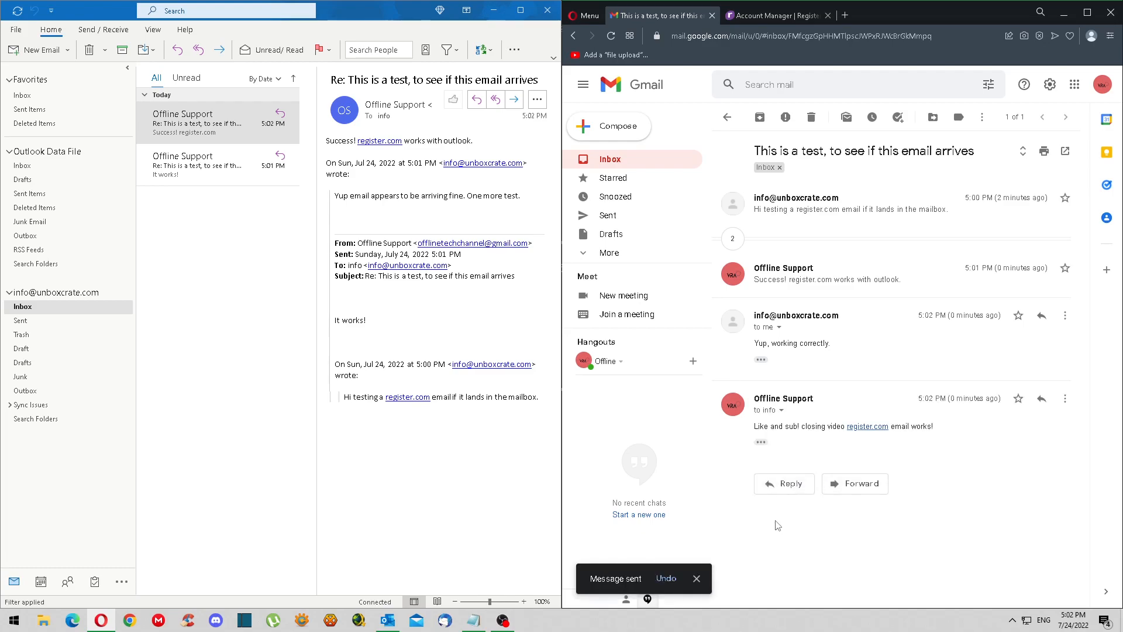
- Switch to Outlook and look through the new account's folders and its two inbox messages for the final Gmail reply
{"action": "left_click", "coordinate": [202, 310]}
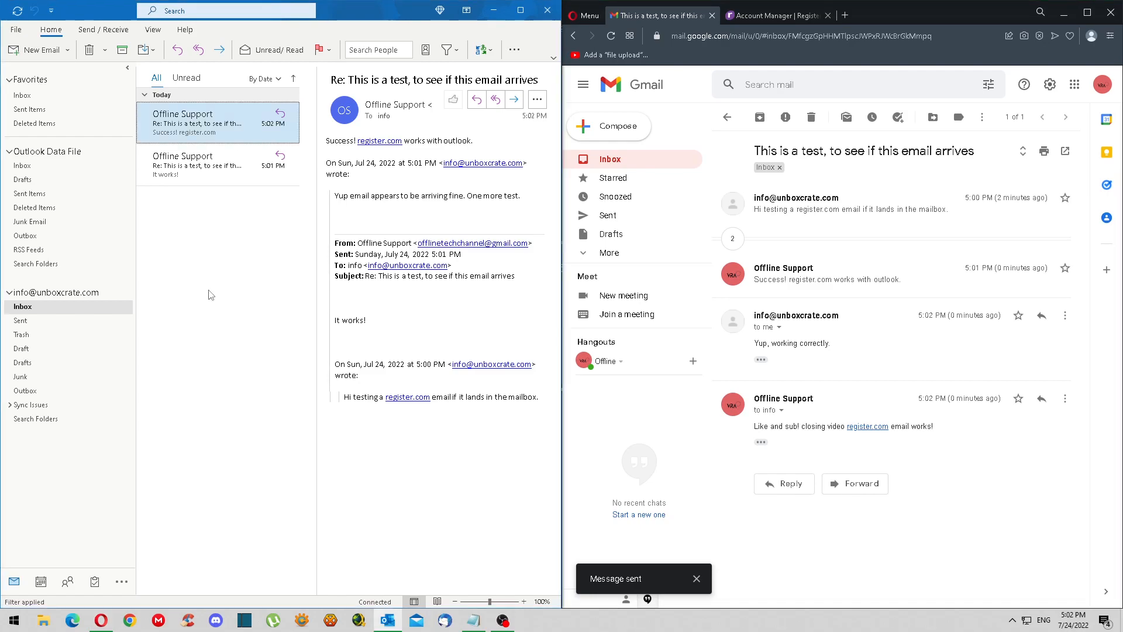
{"action": "left_click", "coordinate": [213, 126]}
{"action": "left_click", "coordinate": [62, 321]}
{"action": "left_click", "coordinate": [64, 336]}
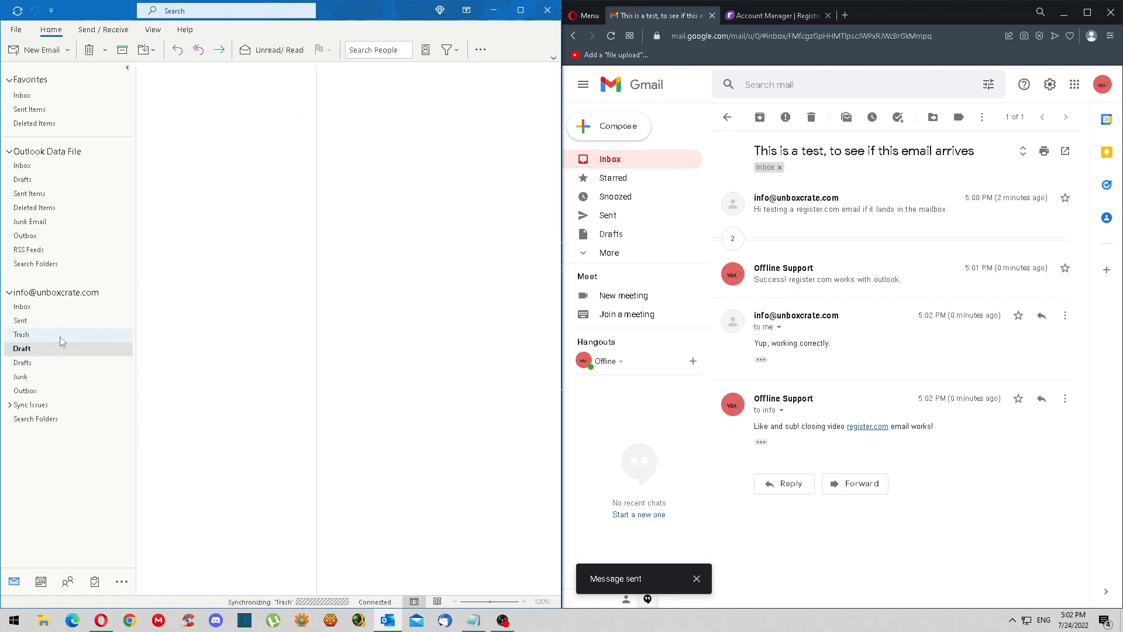
{"action": "left_click", "coordinate": [67, 362]}
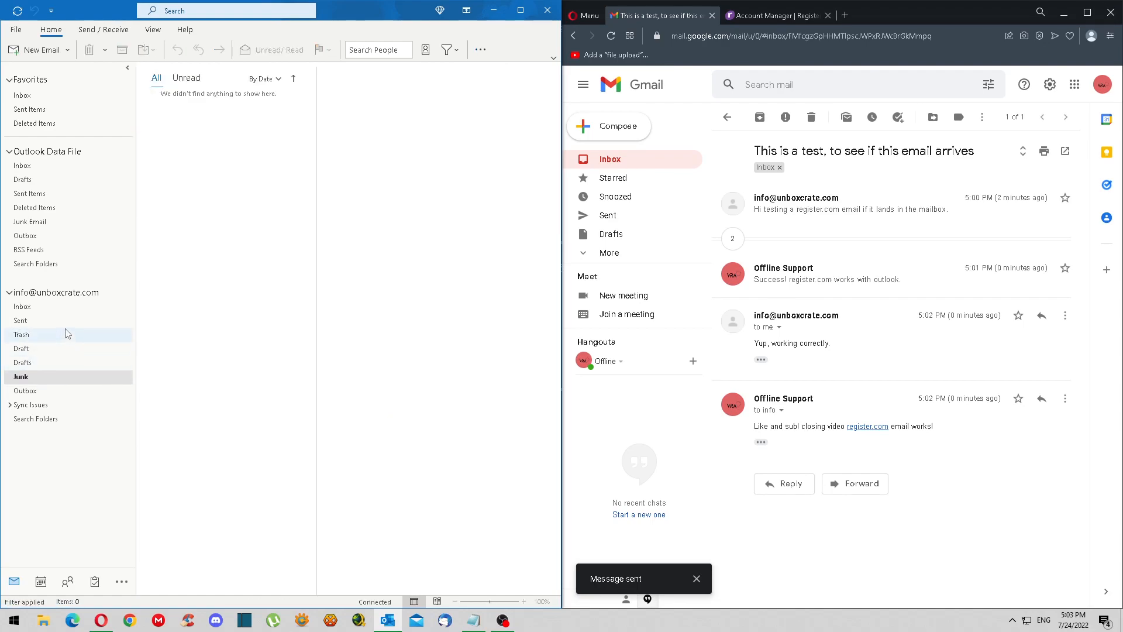
{"action": "left_click", "coordinate": [96, 306]}
{"action": "left_click", "coordinate": [216, 167]}
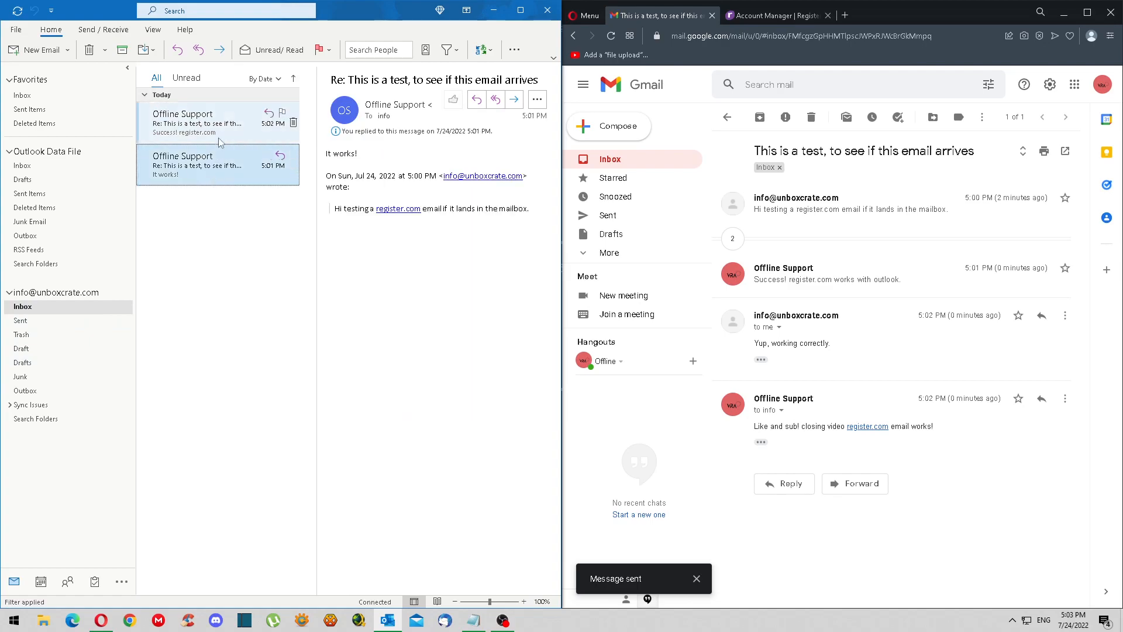
{"action": "left_click", "coordinate": [216, 123]}
{"action": "left_click", "coordinate": [219, 164]}
{"action": "left_click", "coordinate": [223, 135]}
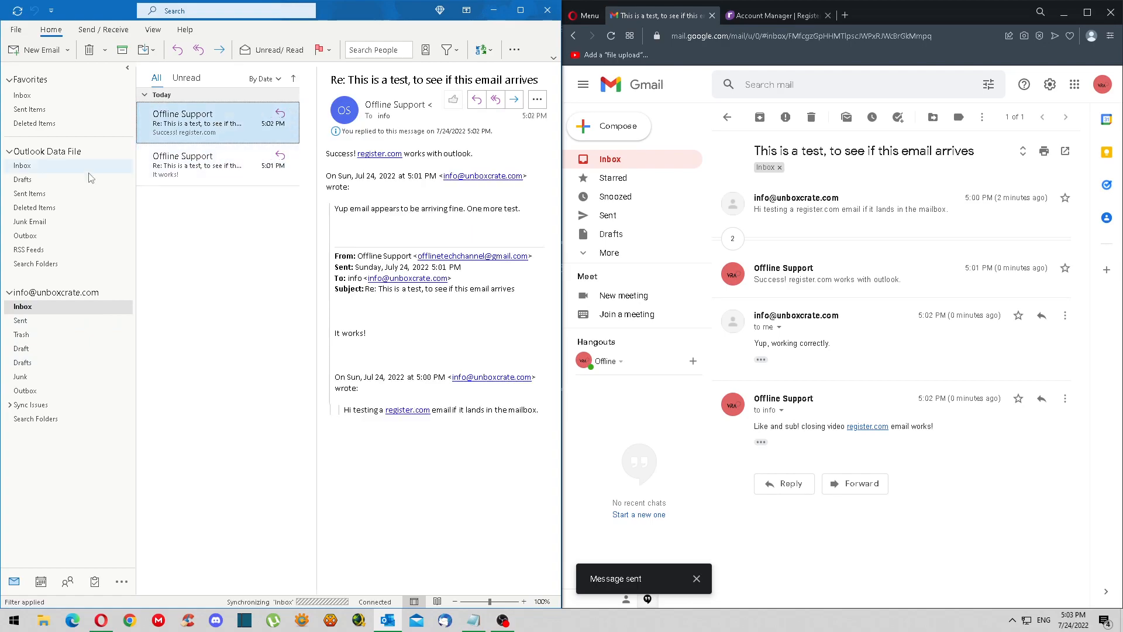
- Collapse the Favorites and Outlook Data File folder groups, and open the newest inbox message with its first line selected
{"action": "left_click", "coordinate": [10, 151]}
{"action": "left_click", "coordinate": [24, 80]}
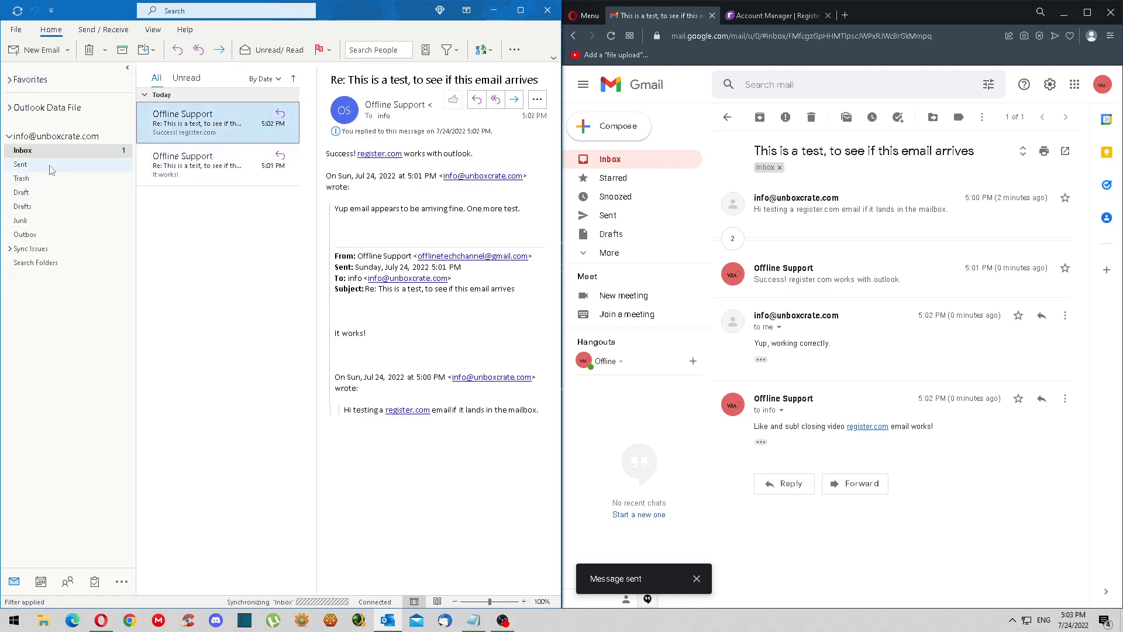
{"action": "left_click", "coordinate": [61, 151]}
{"action": "left_click", "coordinate": [186, 134]}
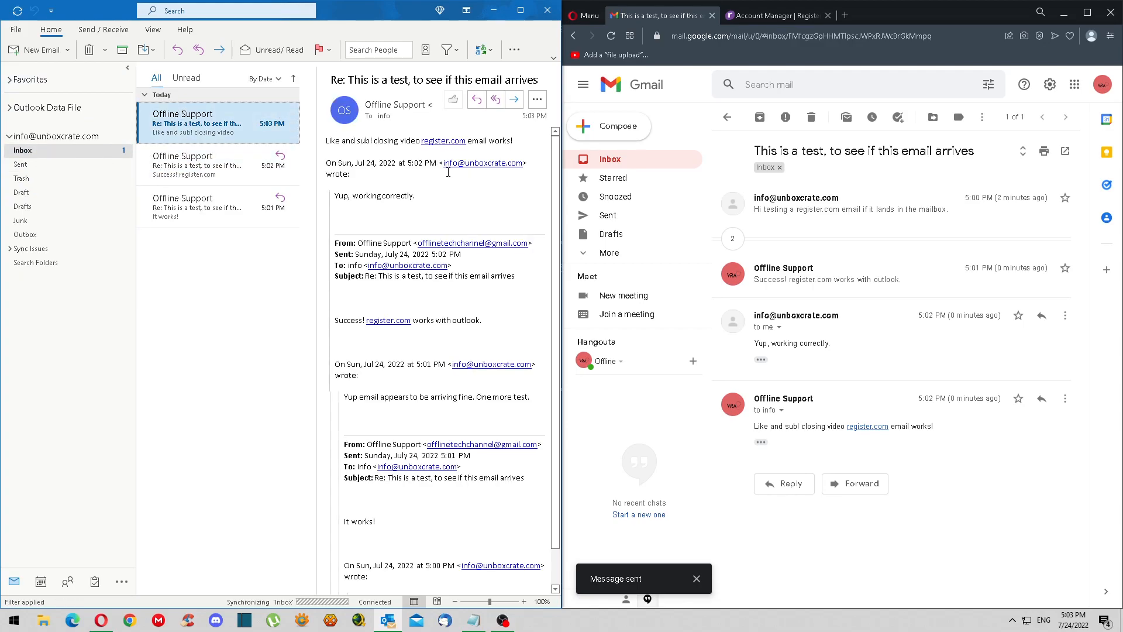
{"action": "triple_click", "coordinate": [348, 145]}
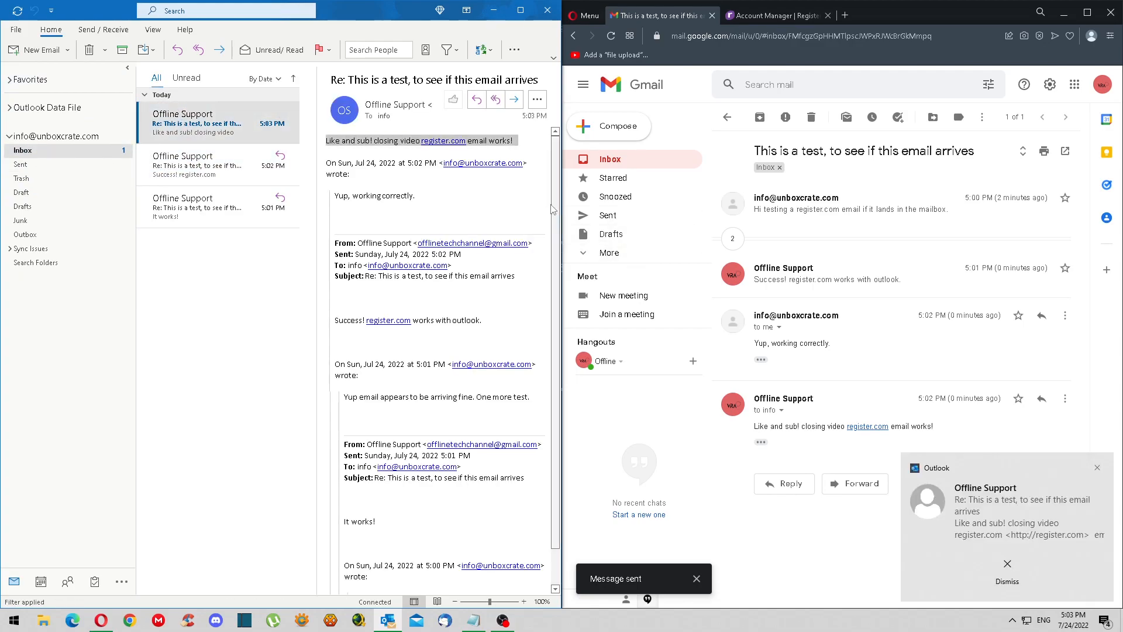